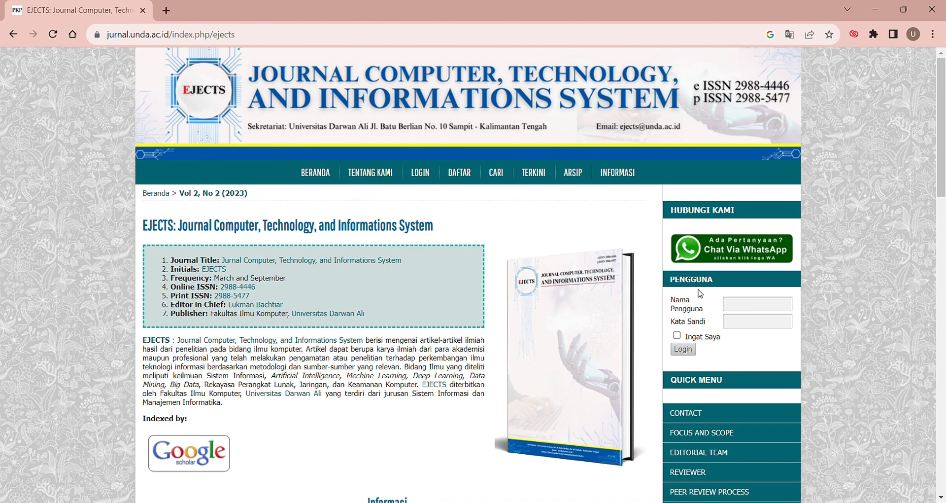
Log in to the EJECTS journal with the author account's username and password.
click(428, 186)
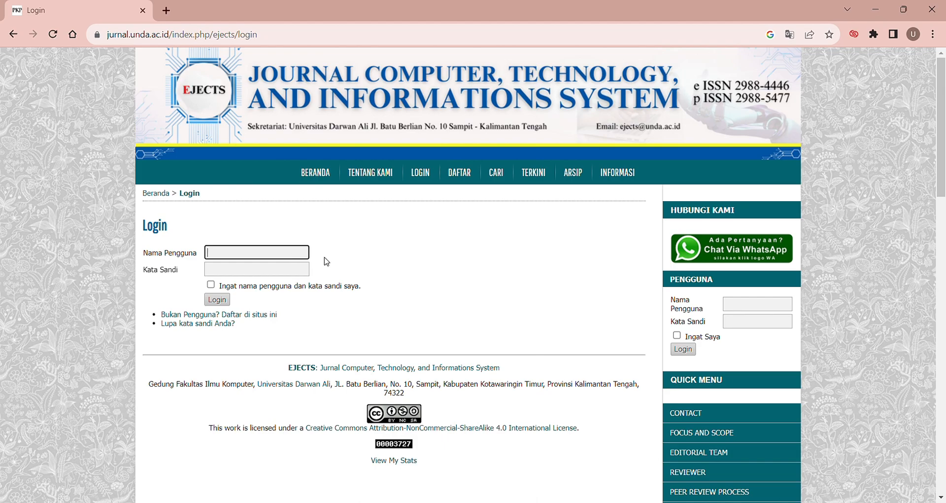
text(ummy)
click(297, 268)
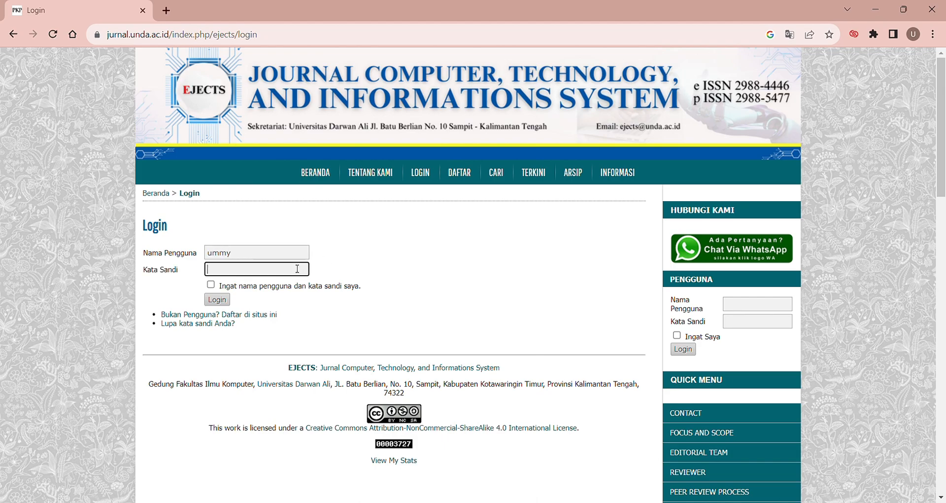
text(***************)
click(225, 299)
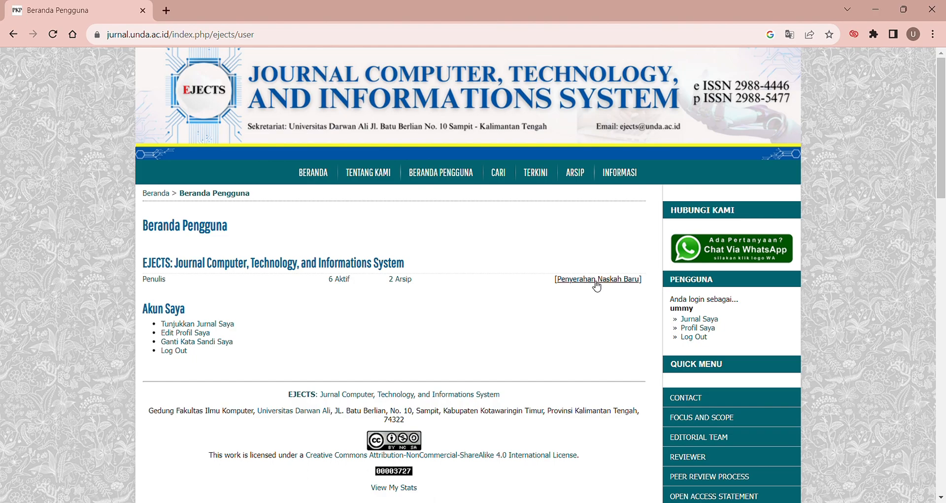
Start a new manuscript submission and save step 1, keeping Bahasa Indonesia as the language.
click(596, 281)
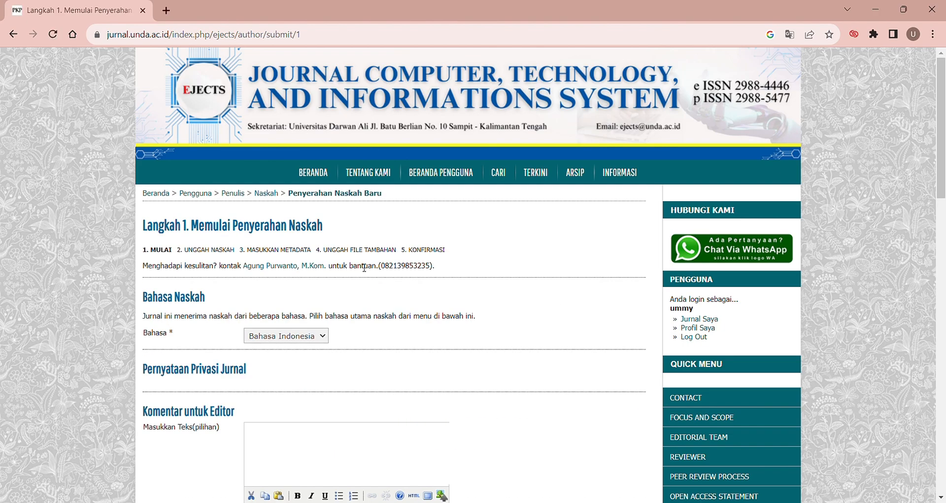
scroll(251, 274, down, 1)
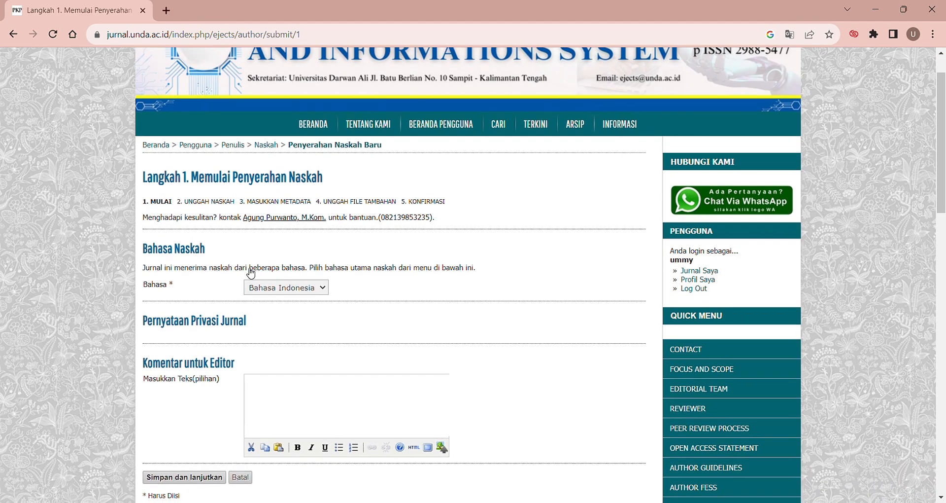
scroll(251, 273, down, 1)
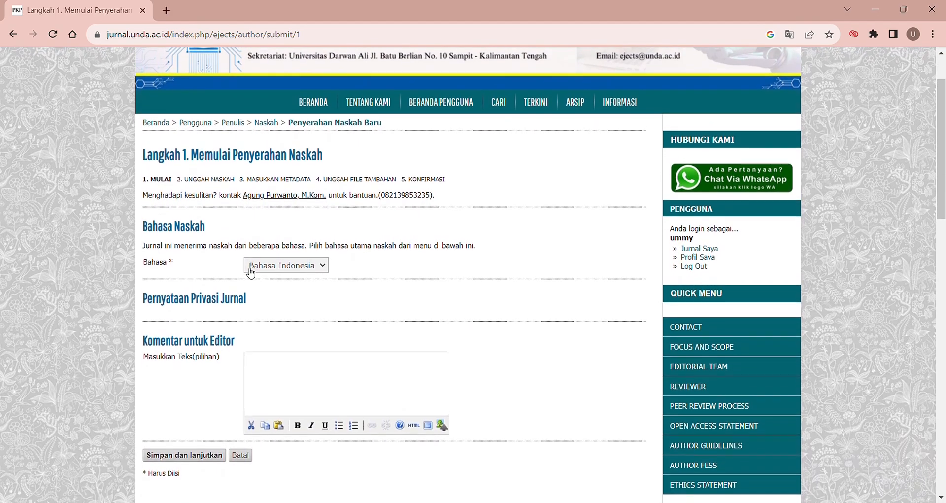
scroll(251, 274, up, 1)
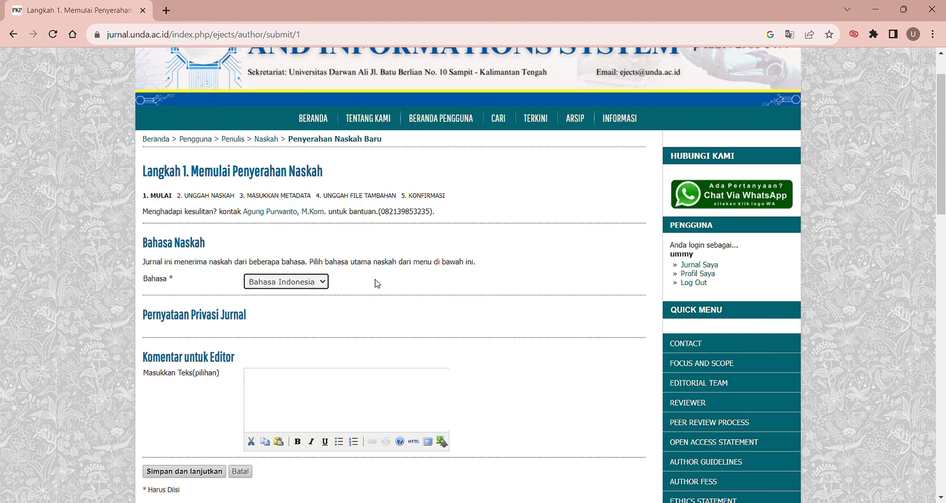
scroll(376, 283, down, 1)
scroll(377, 283, down, 3)
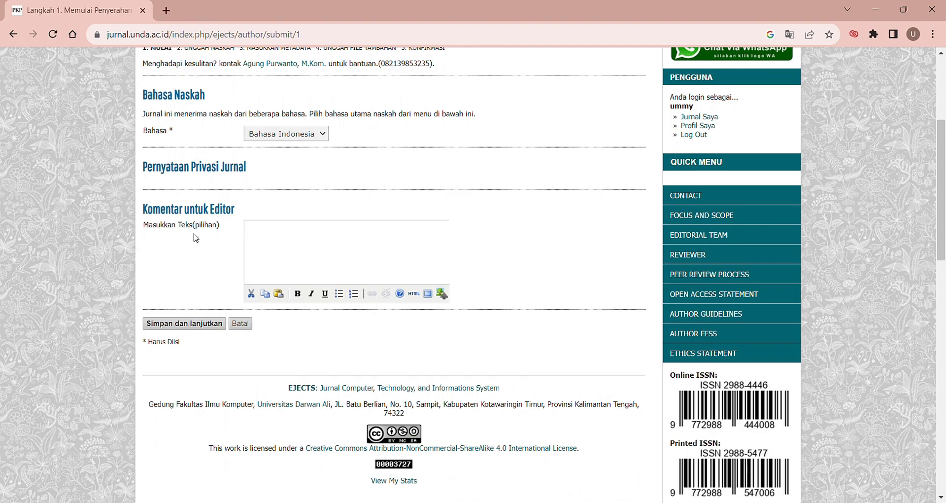
click(194, 325)
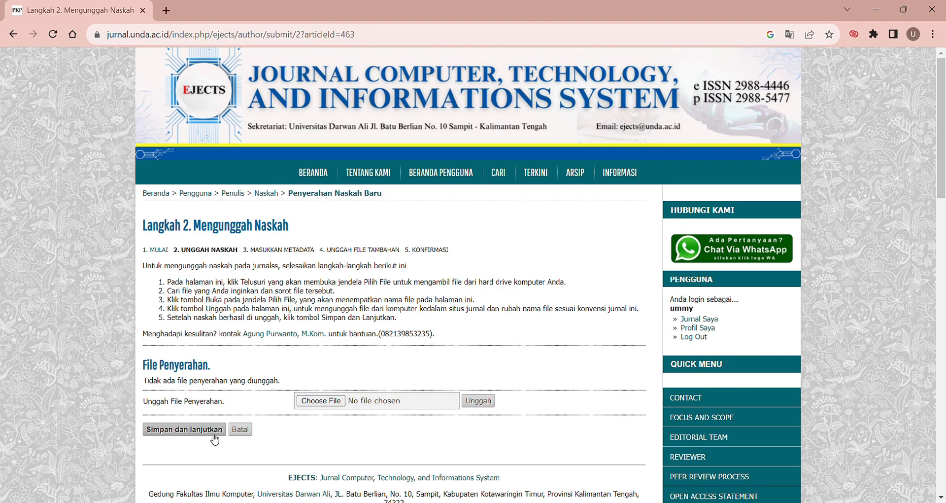
Upload PAPER DATA MINING.docx as the manuscript file and save the upload step.
scroll(186, 363, down, 1)
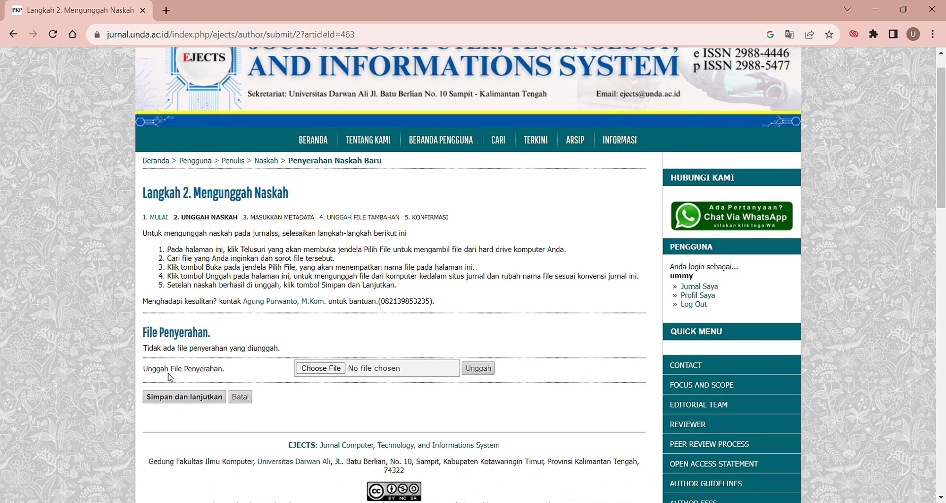
click(338, 375)
click(383, 273)
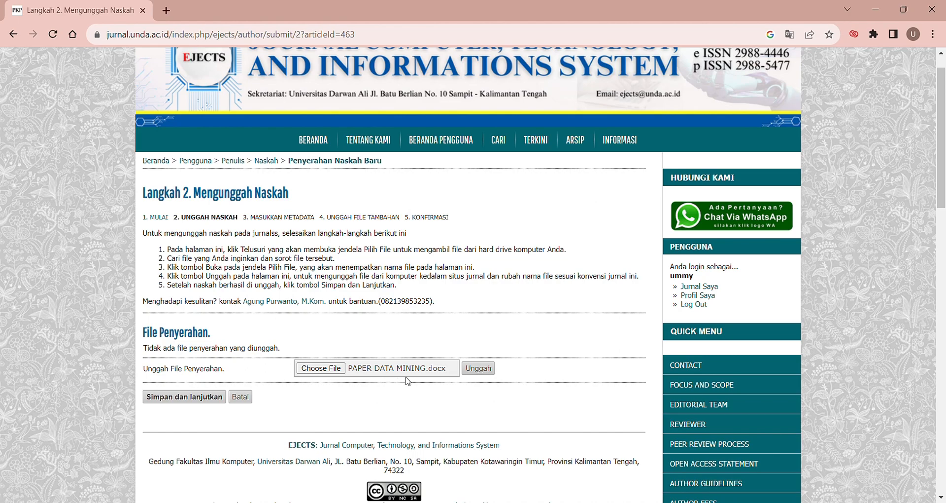
click(492, 374)
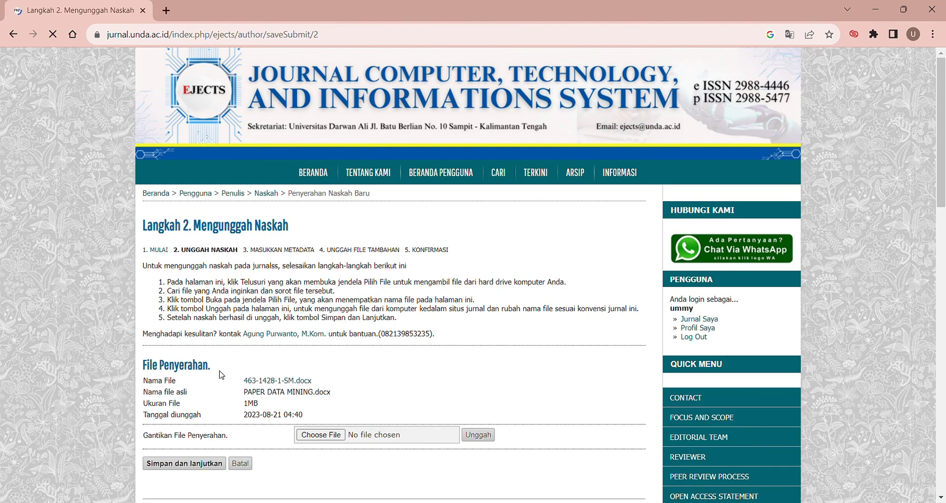
scroll(222, 375, down, 1)
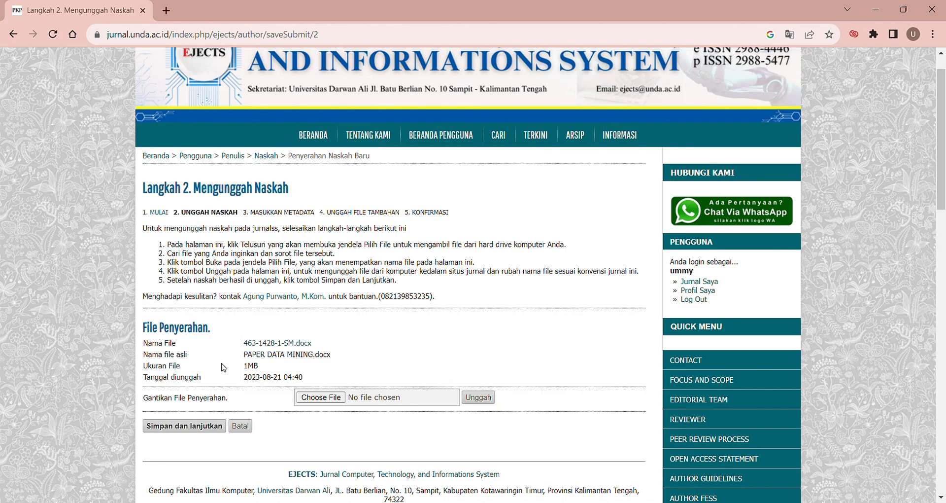
scroll(261, 373, down, 1)
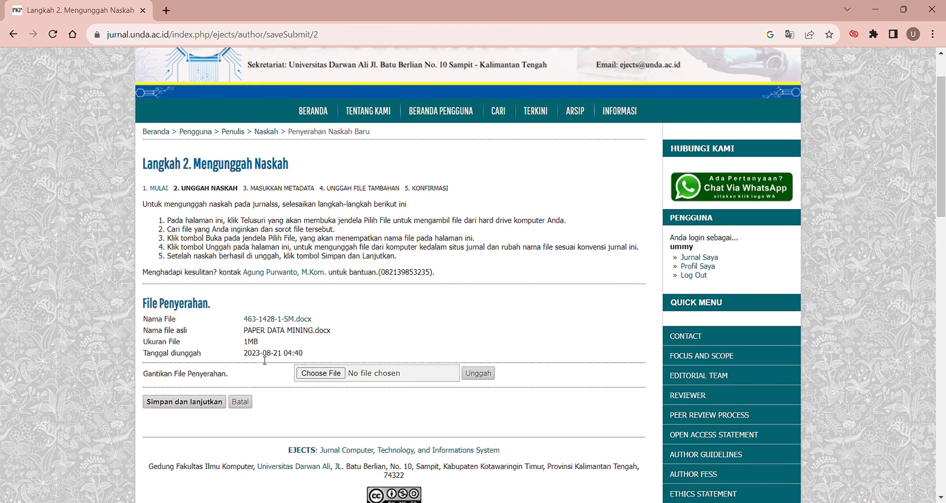
click(215, 411)
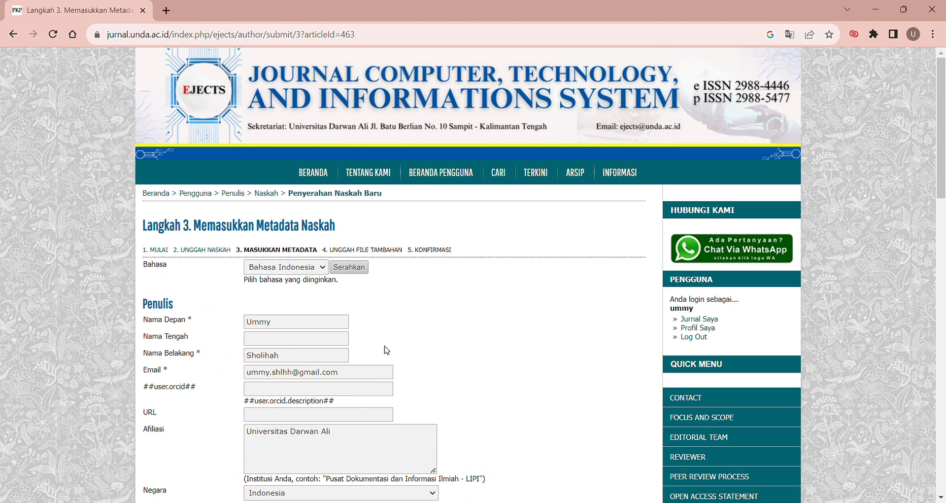
scroll(216, 384, down, 1)
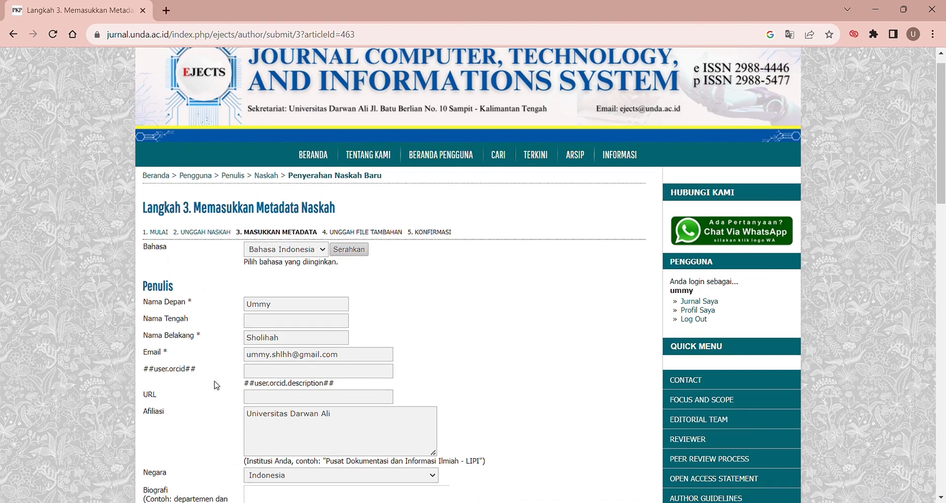
scroll(216, 385, down, 2)
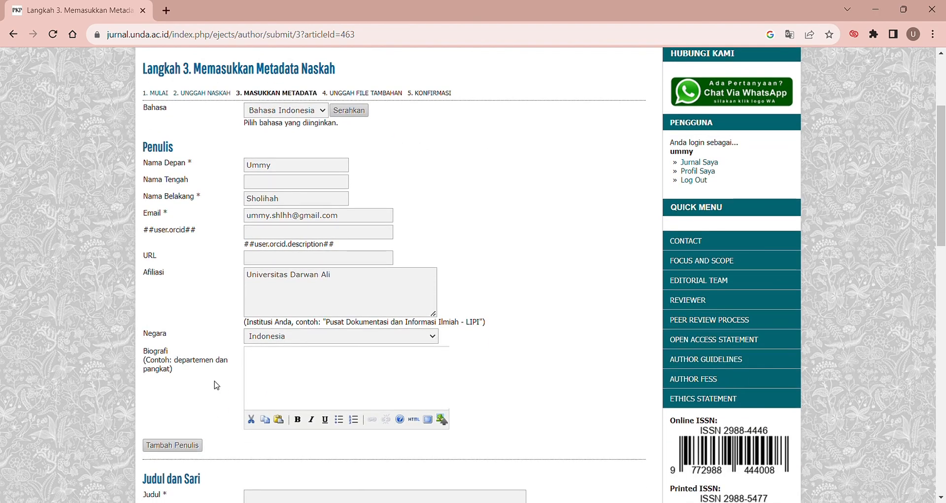
scroll(215, 385, down, 6)
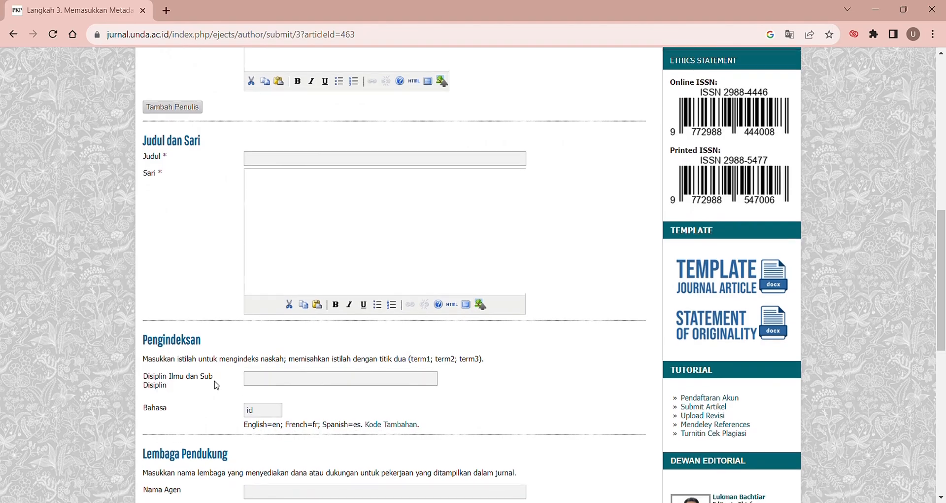
scroll(215, 384, up, 8)
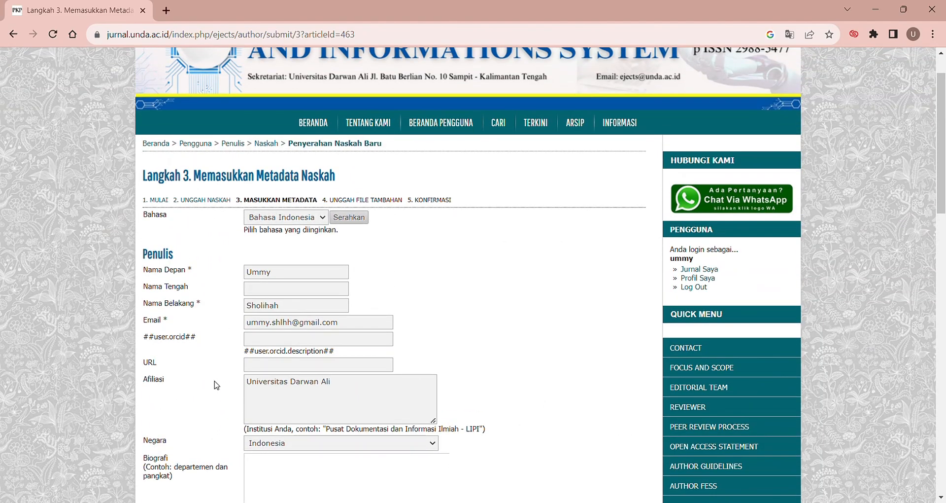
scroll(214, 382, down, 3)
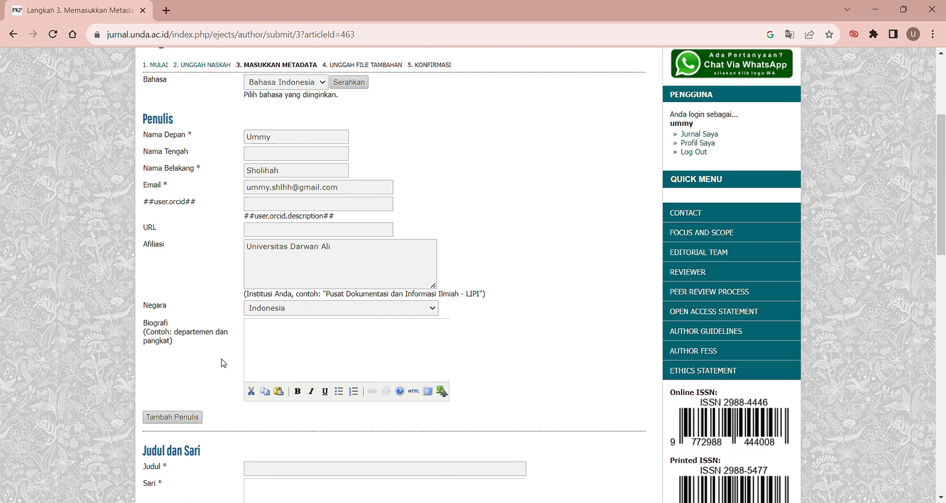
Add a second author entry with first name, last name and a pasted e-mail address.
click(198, 419)
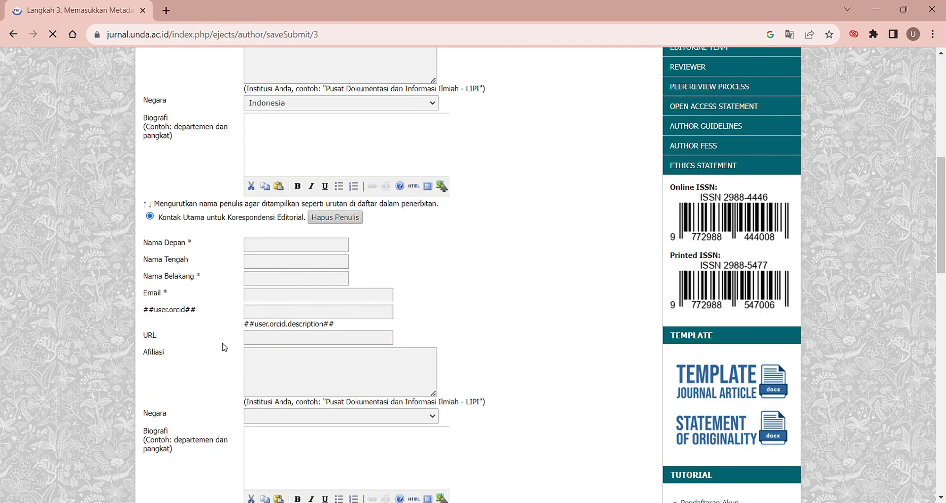
scroll(224, 347, down, 1)
scroll(224, 346, up, 1)
scroll(224, 346, up, 1)
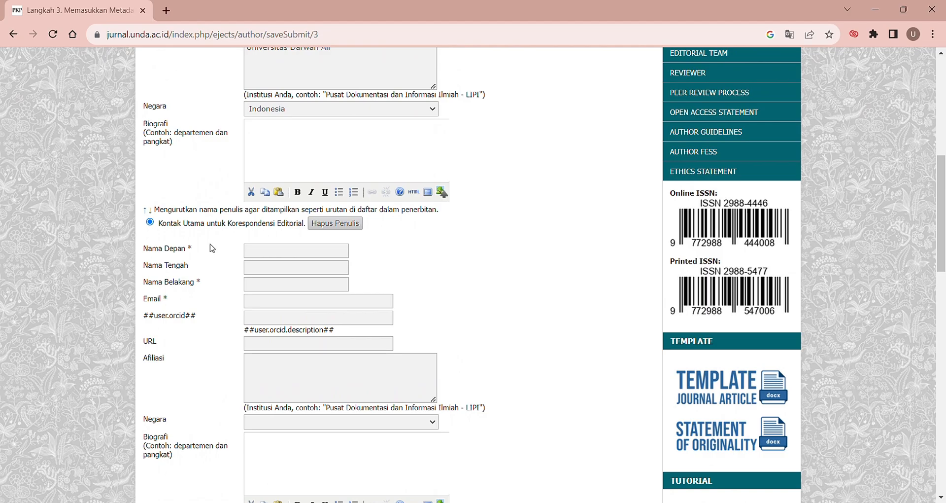
click(263, 258)
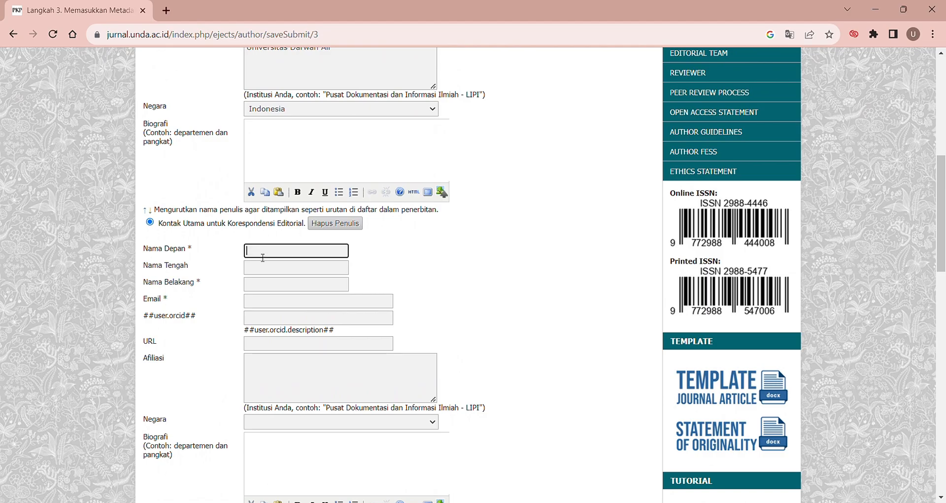
text(Fendy)
click(274, 288)
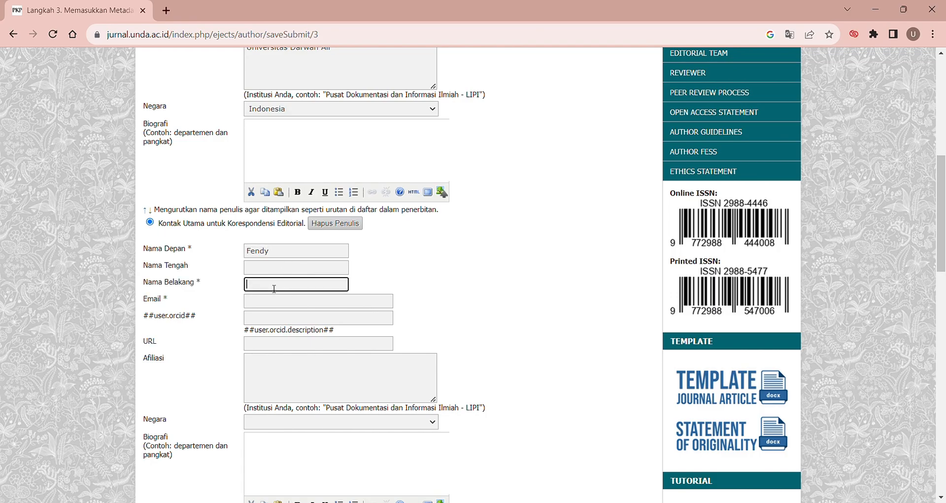
text(Fendy)
key(Tab)
key(alt+Tab)
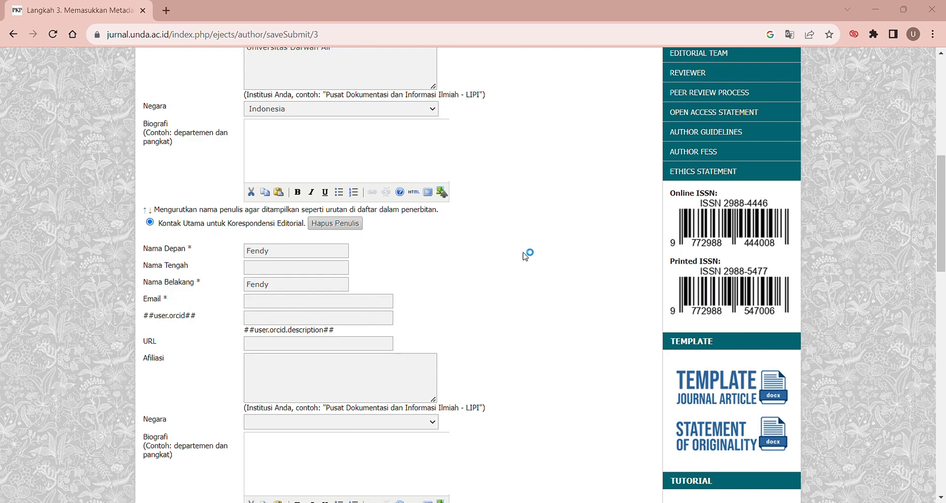
key(alt+Tab)
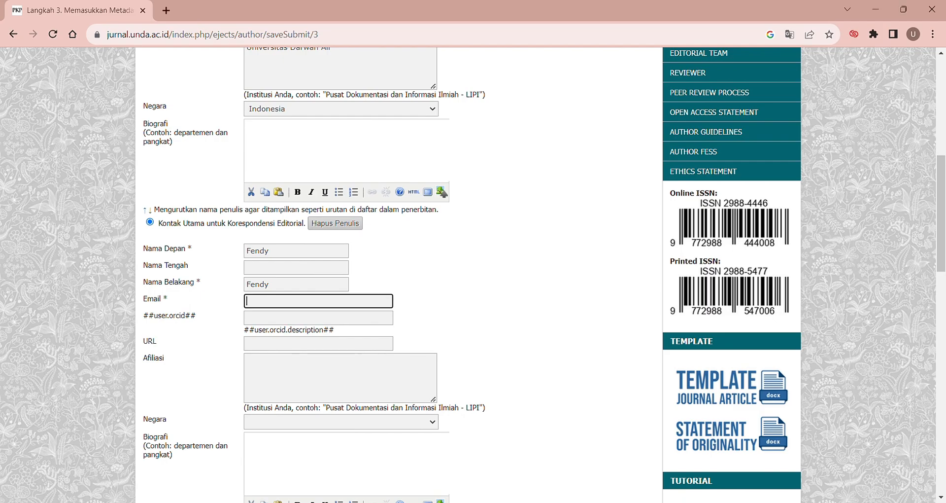
key(ctrl+v)
Set the second author's affiliation to Universitas Darwan Ali and country to Indonesia.
scroll(283, 301, down, 2)
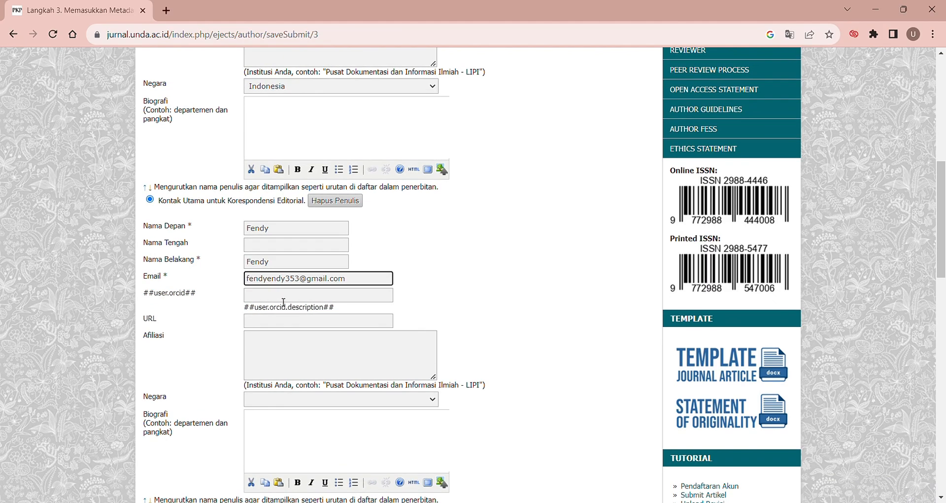
click(298, 282)
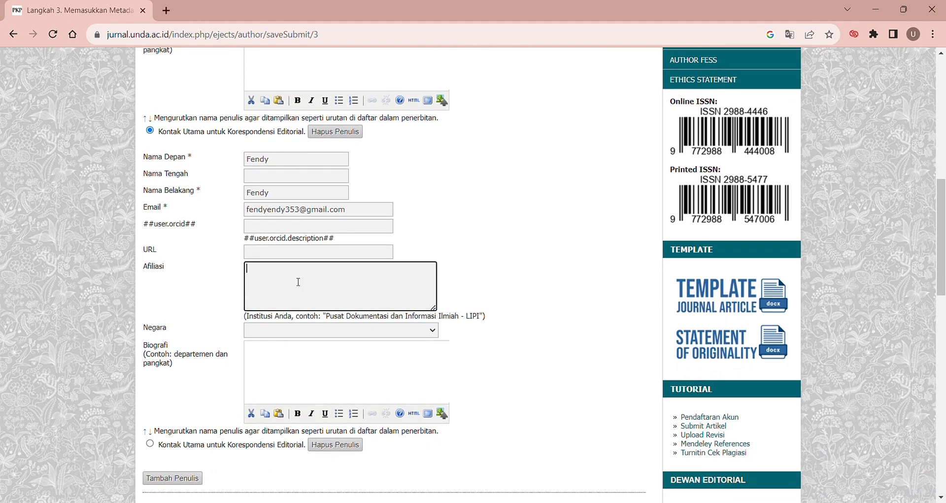
text(Universitas Darwan AL)
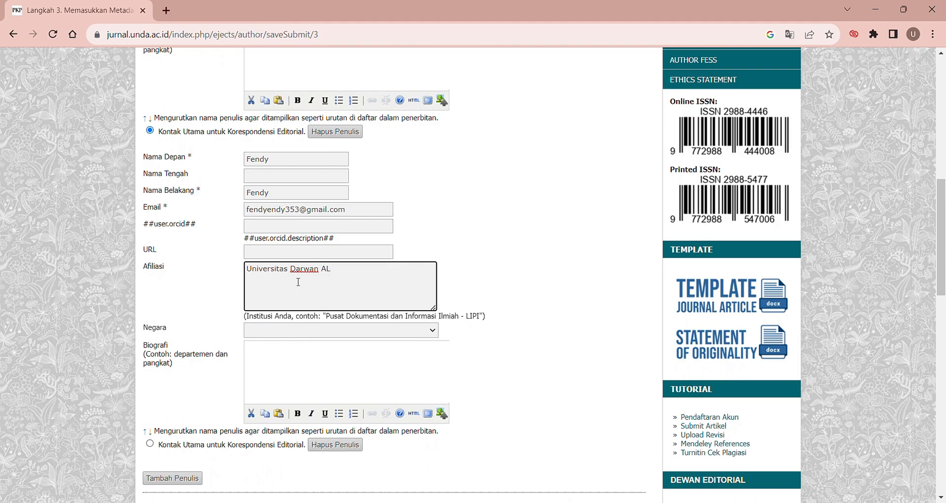
text(ii)
scroll(329, 272, down, 1)
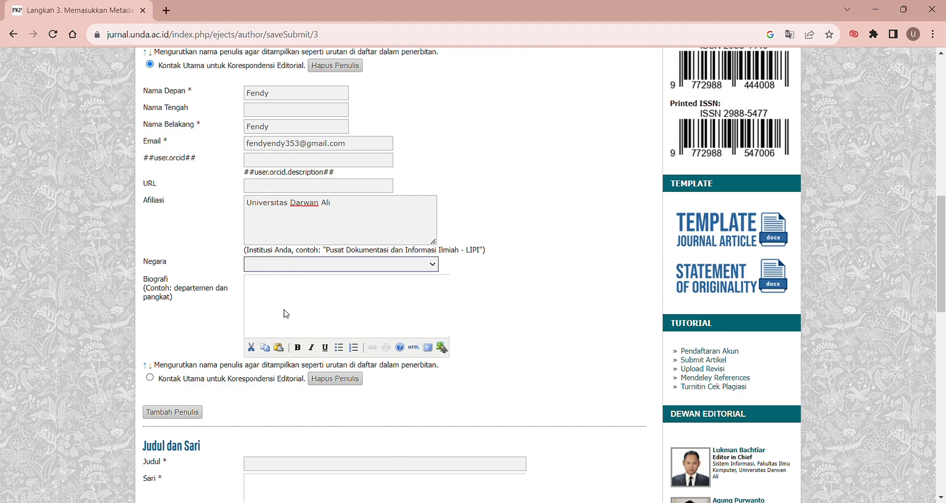
click(271, 299)
click(222, 330)
scroll(224, 334, up, 5)
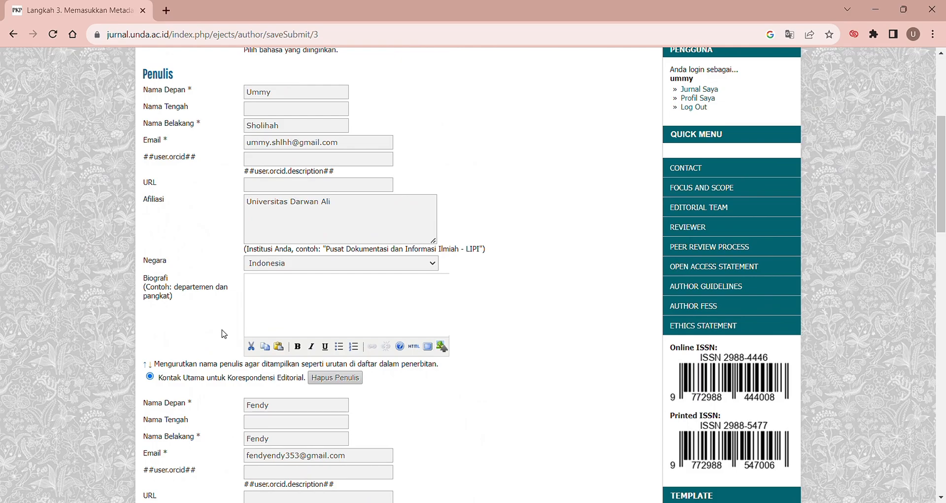
scroll(224, 334, down, 6)
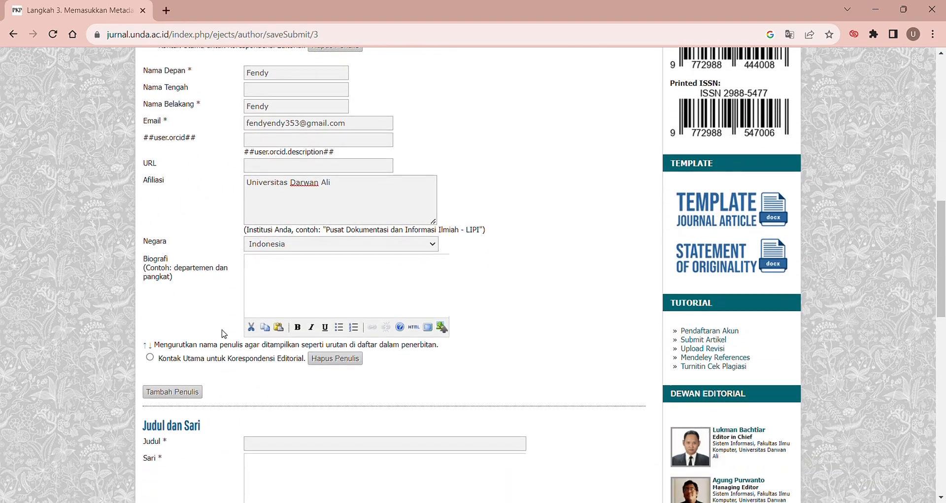
Add a third author entry with first name, last name and a pasted e-mail address.
click(187, 390)
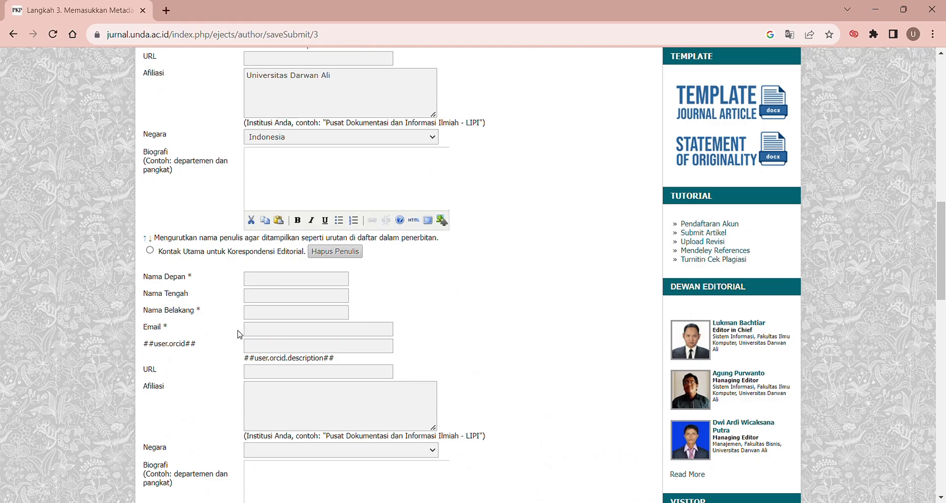
click(287, 310)
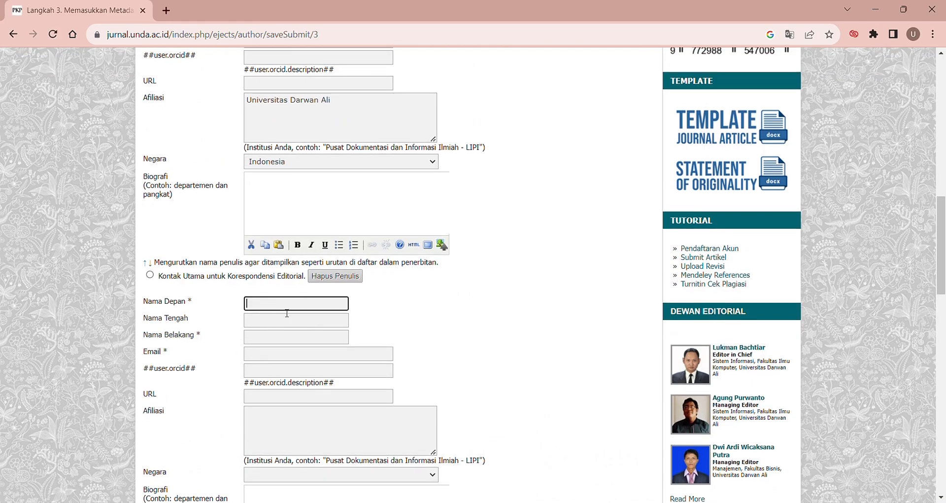
key(alt+Tab)
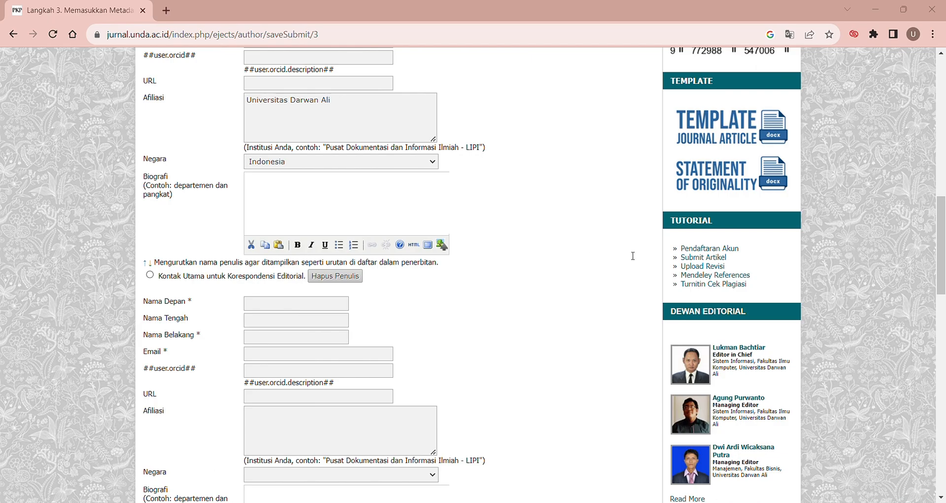
click(294, 303)
text(Firnaldo)
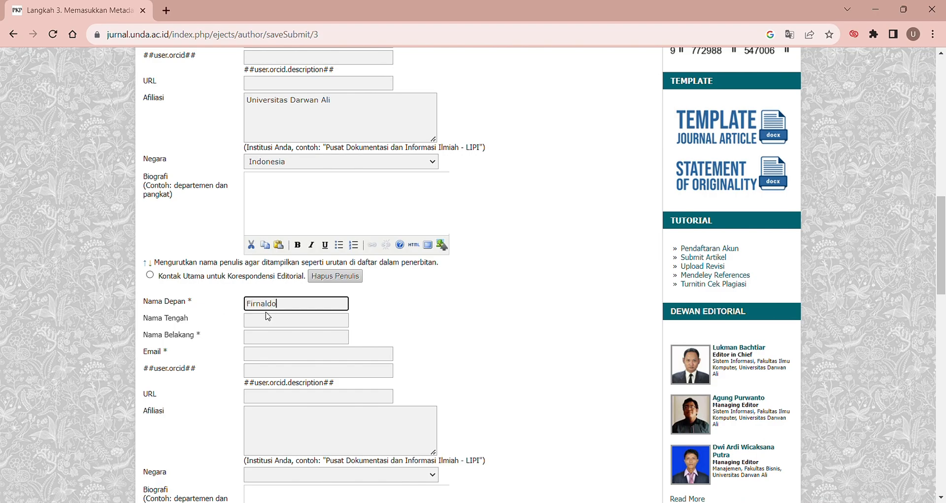
click(297, 339)
text(Firnaldo)
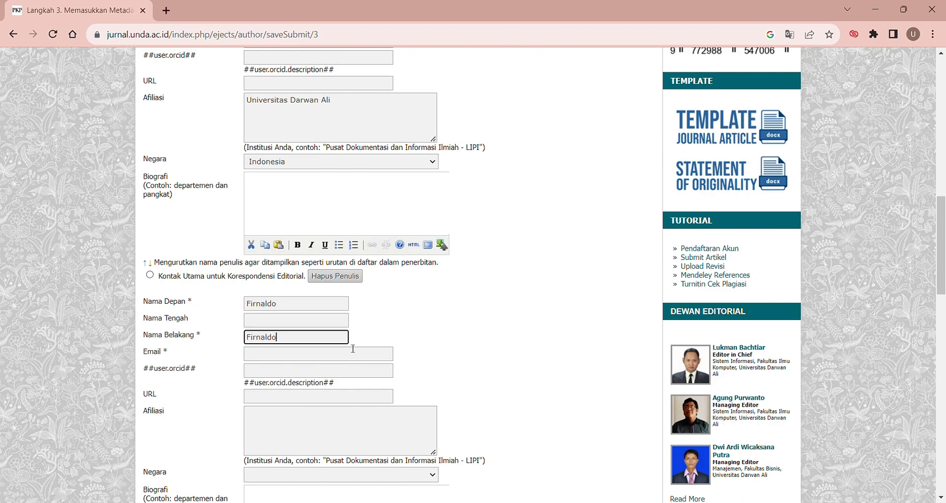
click(321, 361)
key(ctrl+v)
Set the third author's affiliation to Universitas Darwan Ali and country to Indonesia.
scroll(321, 360, down, 2)
click(311, 346)
text(Universitas Darwan Ali)
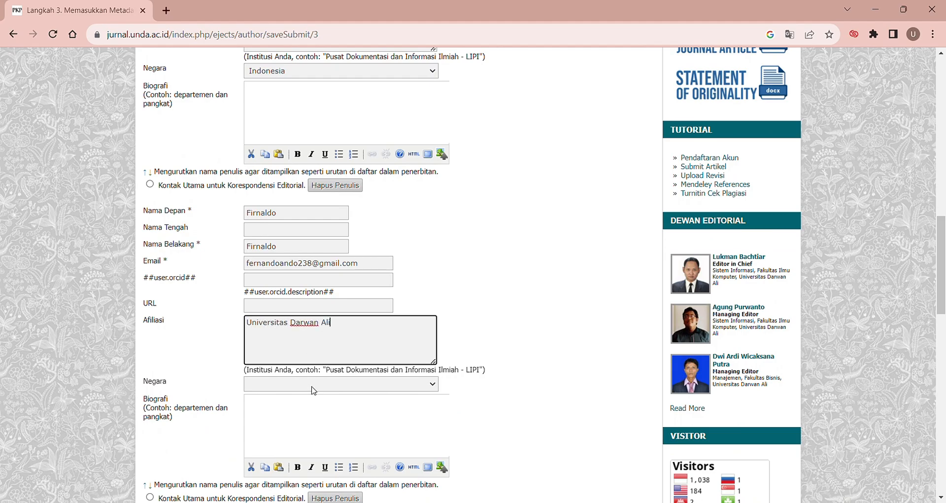
key(Tab)
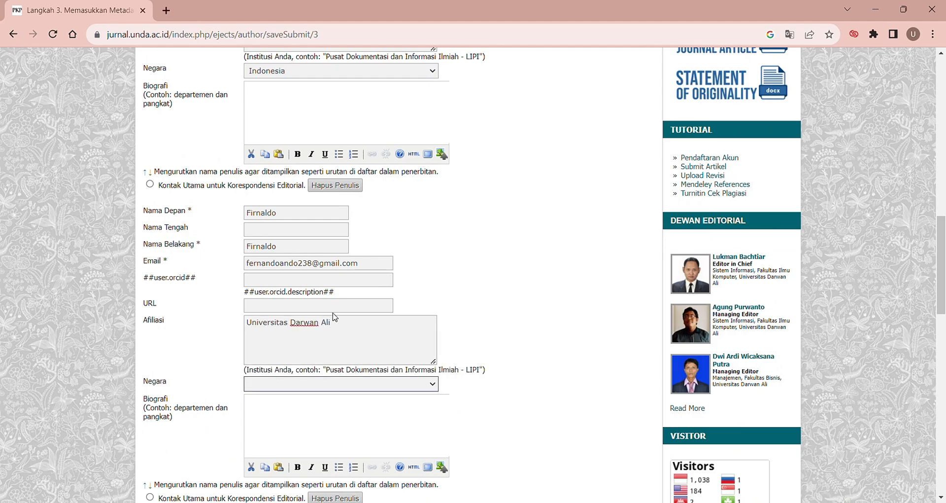
key(i)
scroll(214, 365, up, 1)
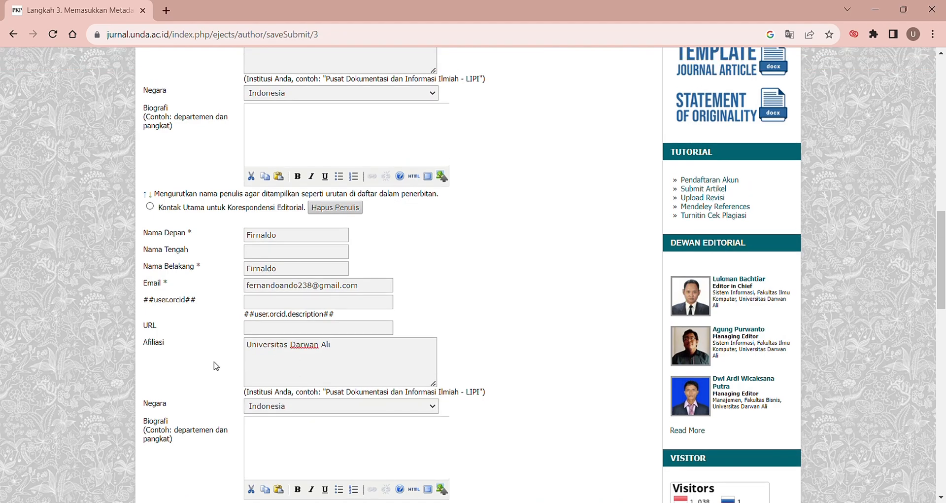
scroll(214, 365, up, 8)
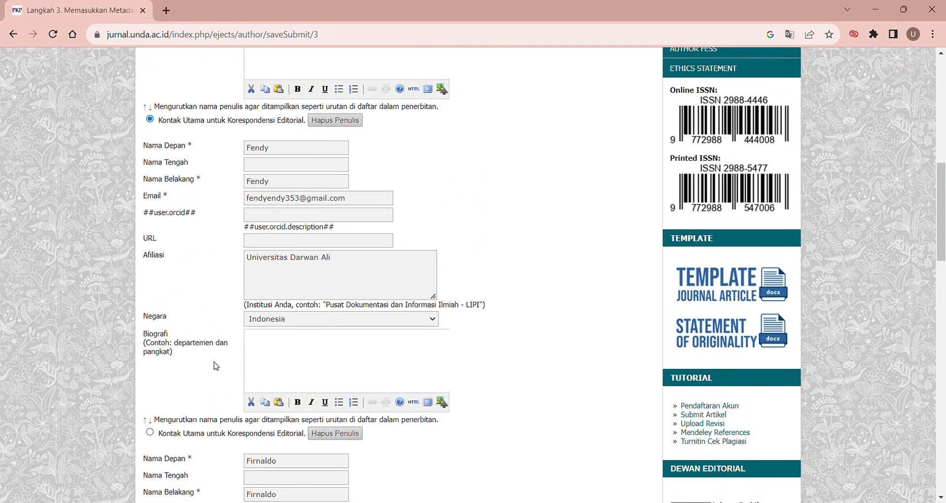
scroll(215, 365, up, 4)
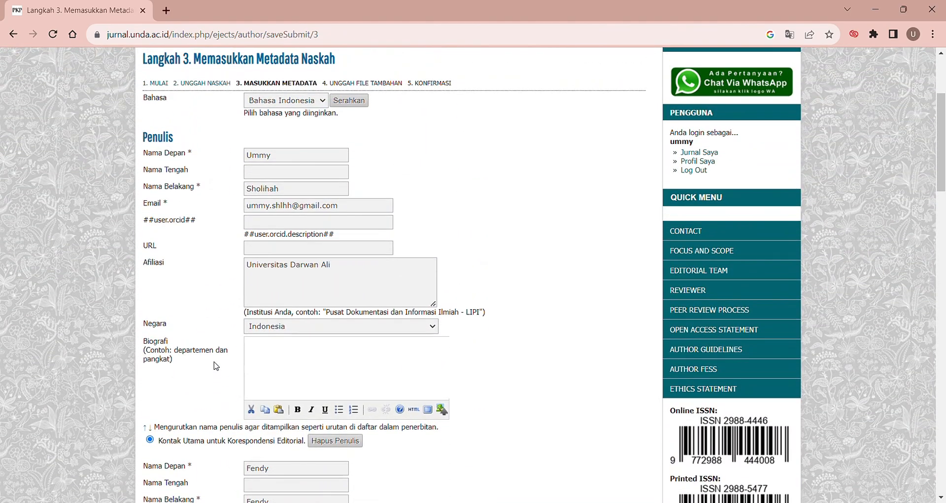
Move the first author down one place in the author list.
scroll(416, 474, down, 2)
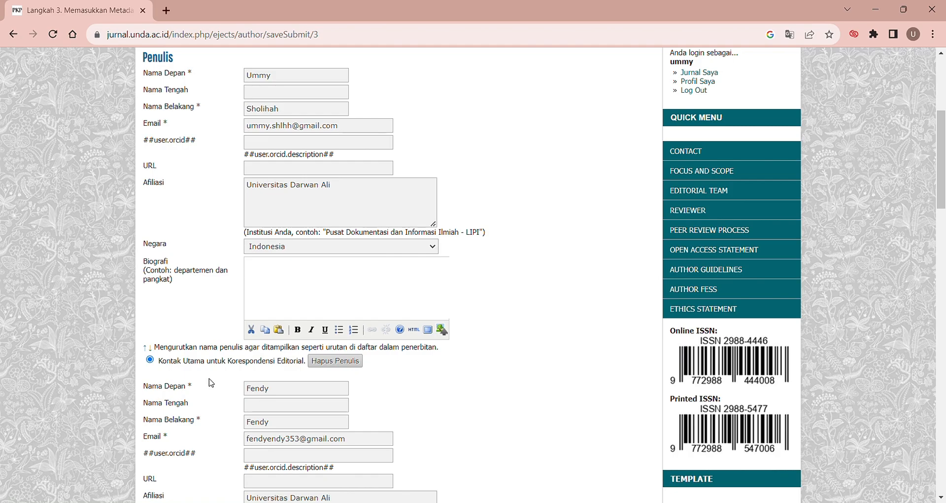
click(154, 349)
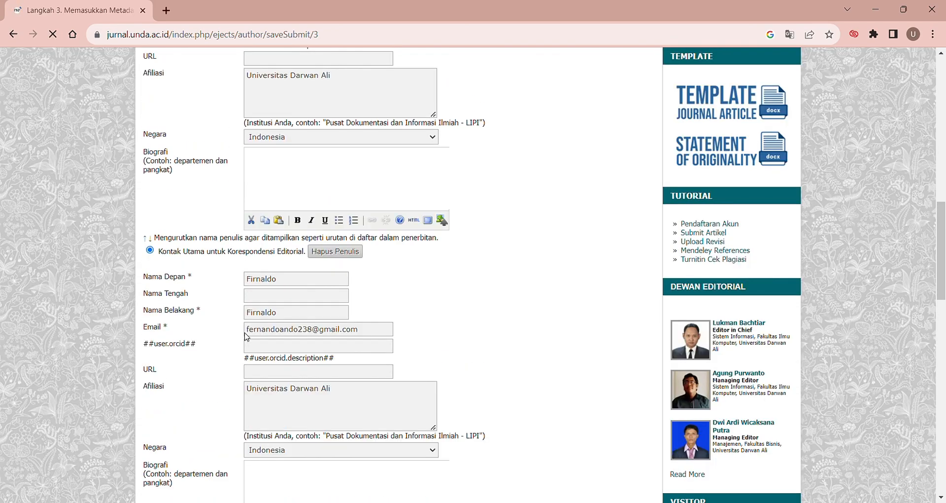
scroll(249, 337, up, 5)
scroll(249, 337, up, 3)
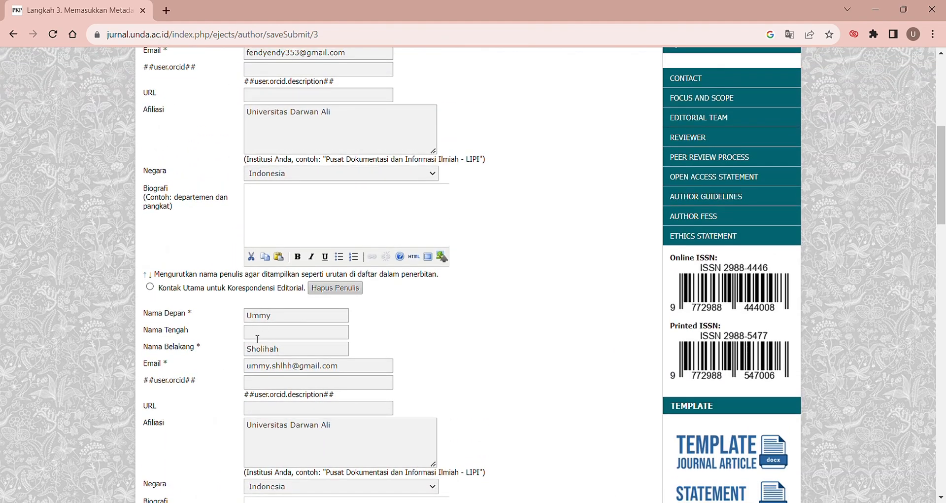
scroll(257, 339, up, 3)
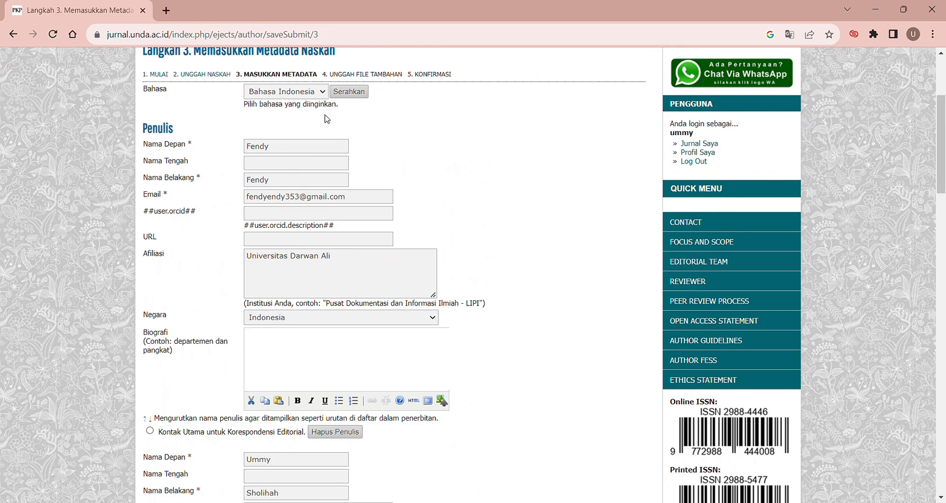
scroll(206, 320, down, 2)
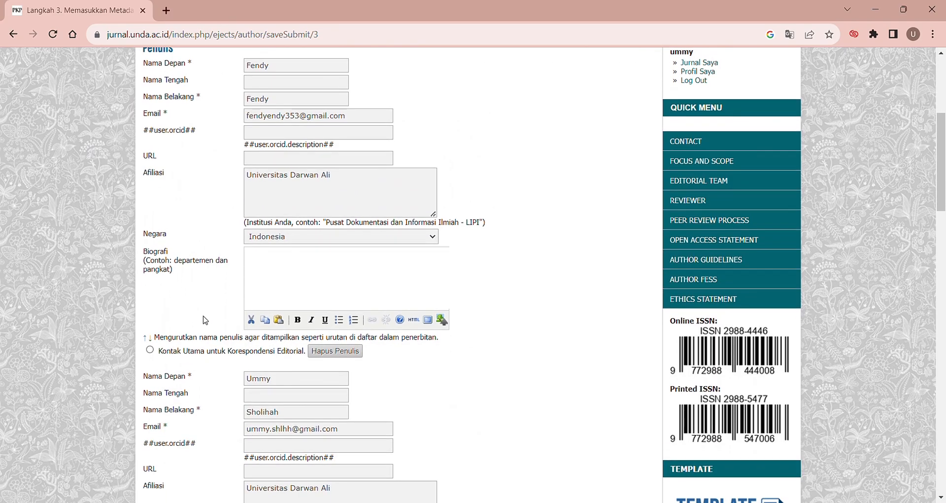
scroll(206, 320, down, 1)
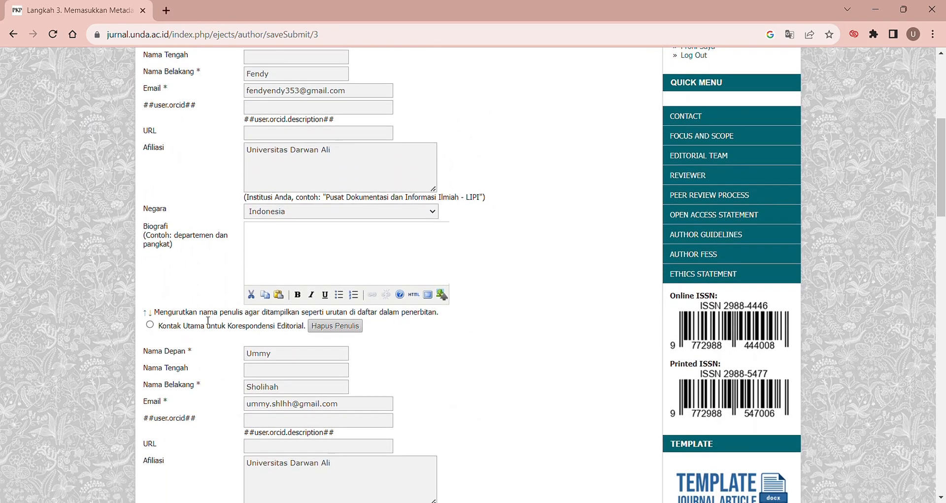
Make the second author the main editorial contact and move them down, restoring the original order.
click(150, 325)
click(151, 313)
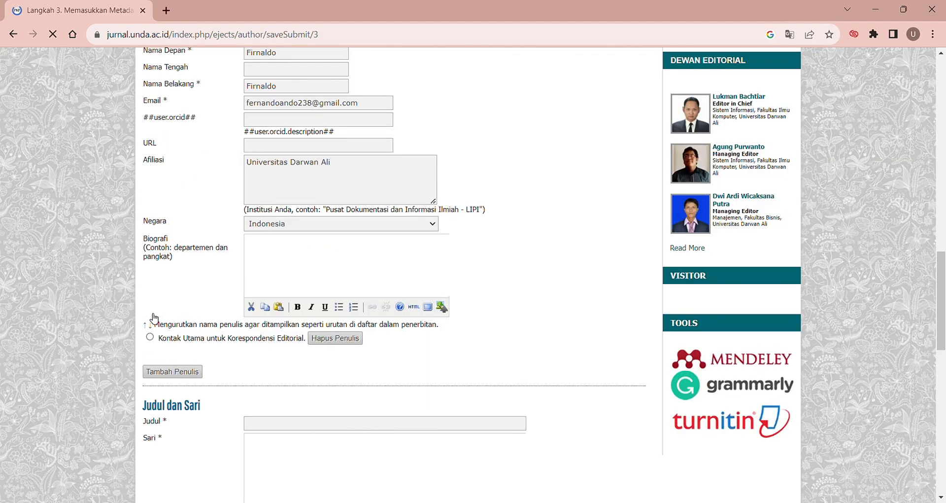
scroll(234, 223, up, 8)
scroll(234, 223, up, 8)
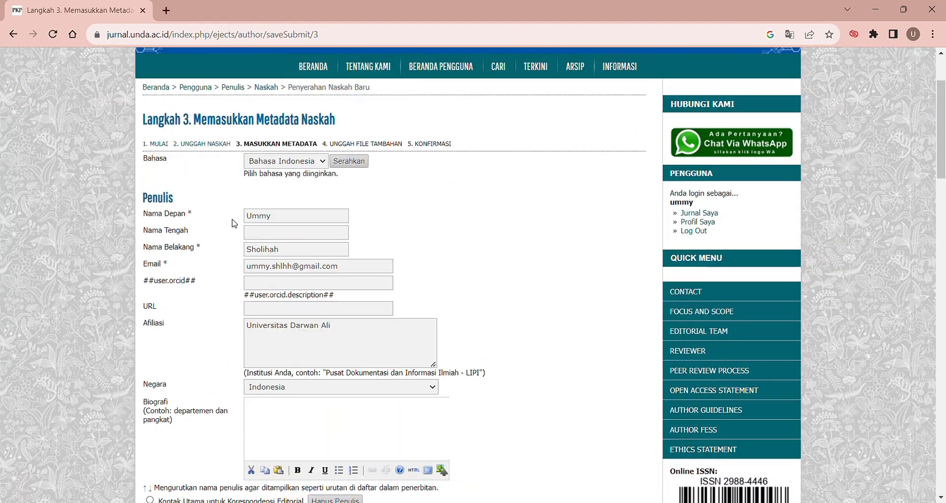
scroll(241, 319, down, 14)
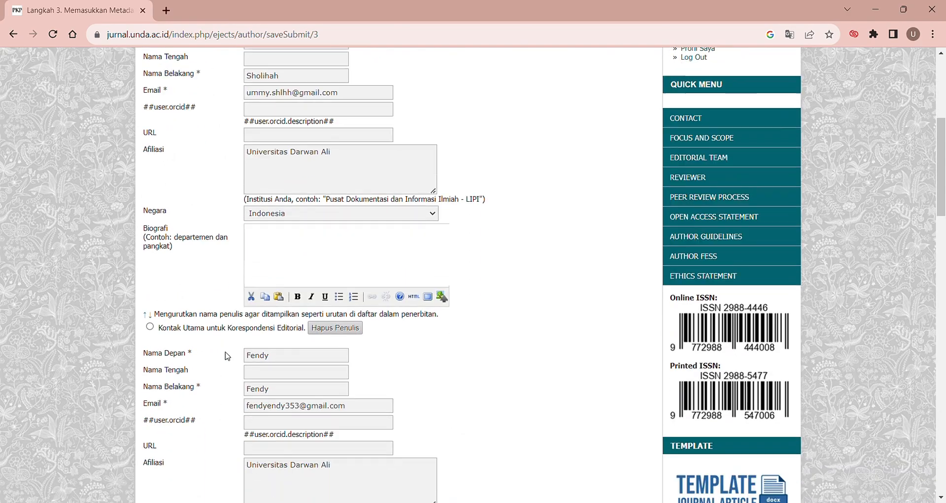
scroll(226, 355, down, 4)
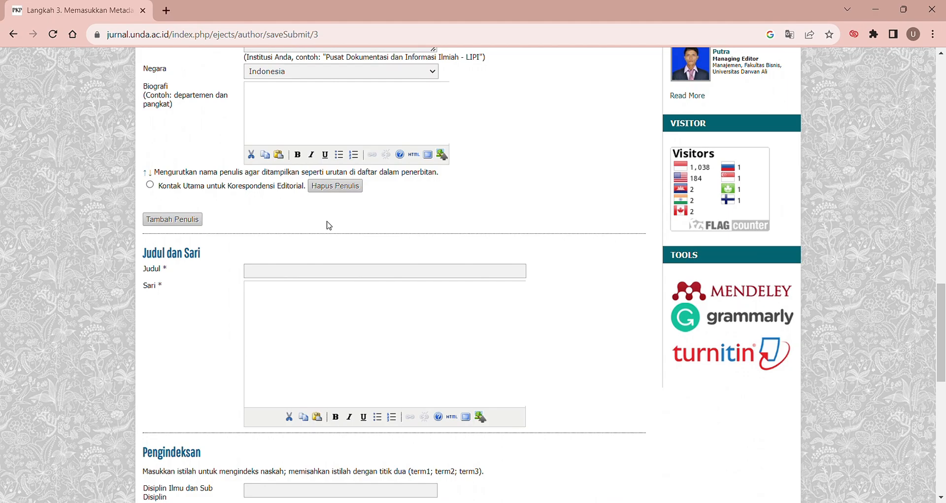
scroll(192, 306, down, 2)
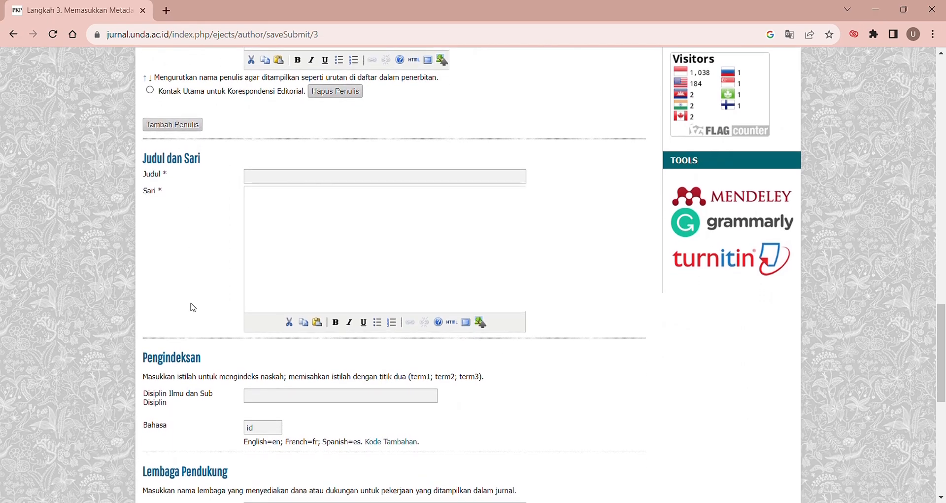
Paste the K-Means clustering inflation article title into Judul and the abstract into Sari.
click(272, 178)
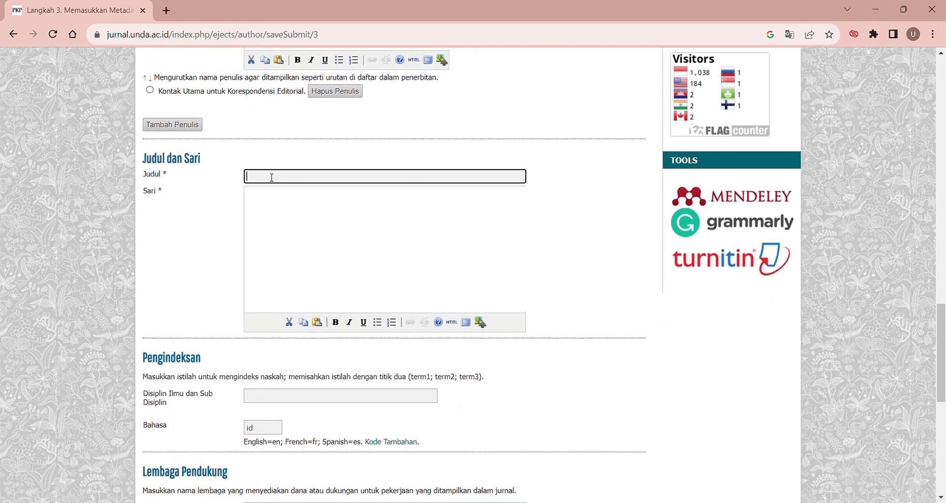
key(alt+Tab)
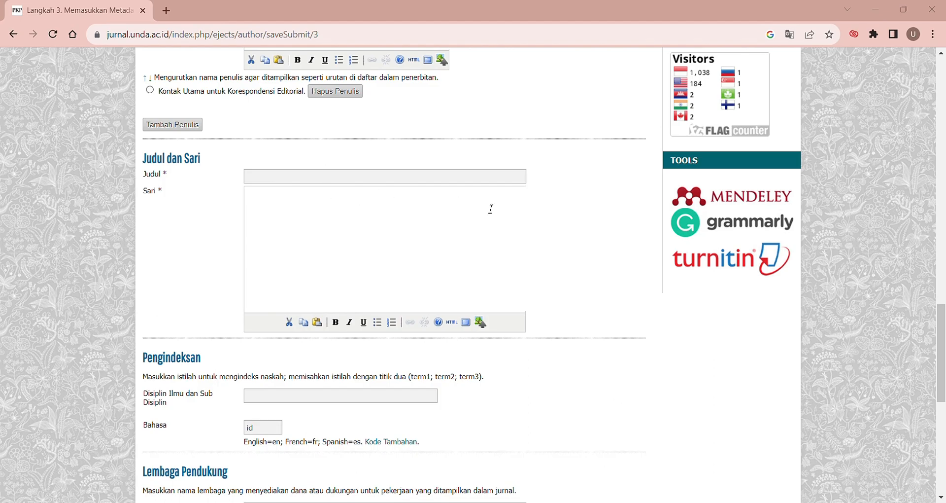
key(alt+Tab)
key(ctrl+v)
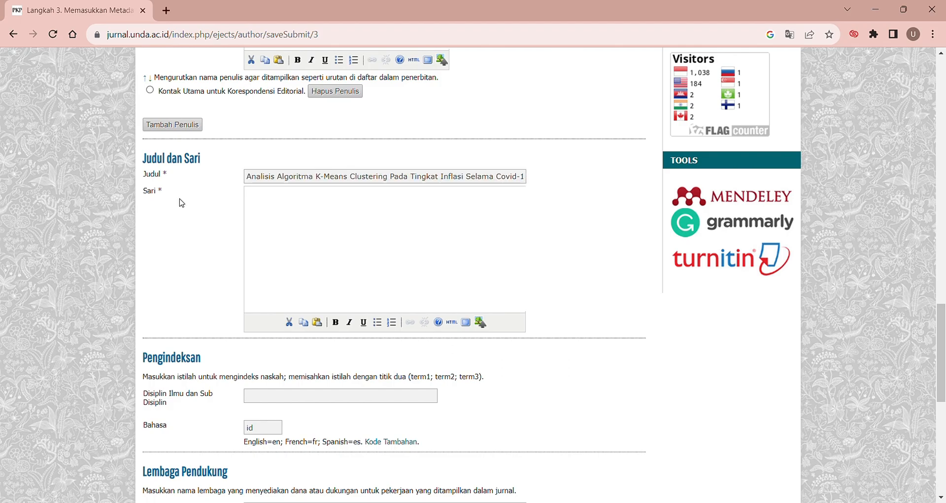
key(alt+Tab)
click(299, 234)
key(ctrl+v)
scroll(213, 258, down, 3)
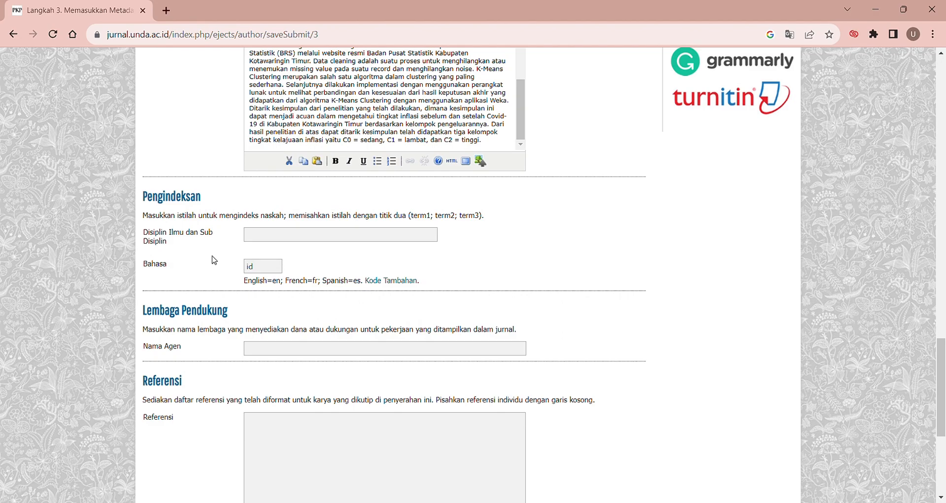
Enter Clustering; Covid-19; Data Mining Inflasi K-Means as the Disiplin keywords, separated by semicolons.
click(294, 239)
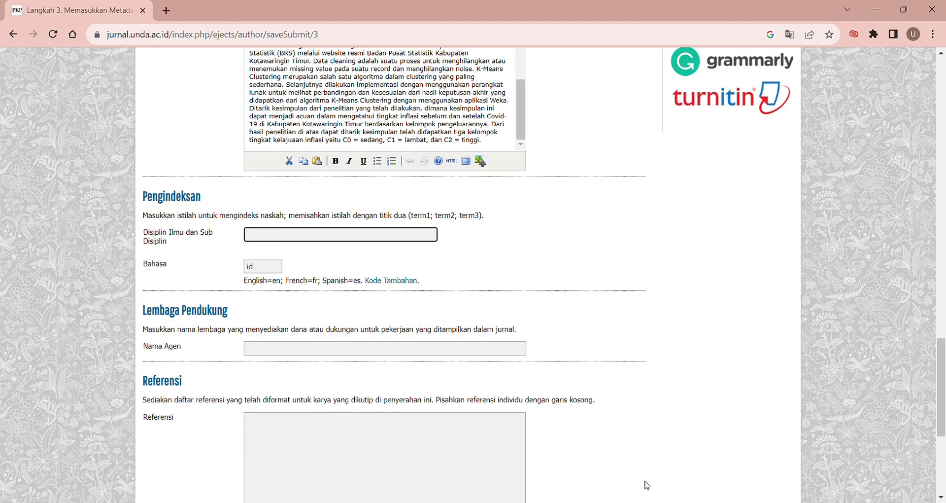
click(641, 502)
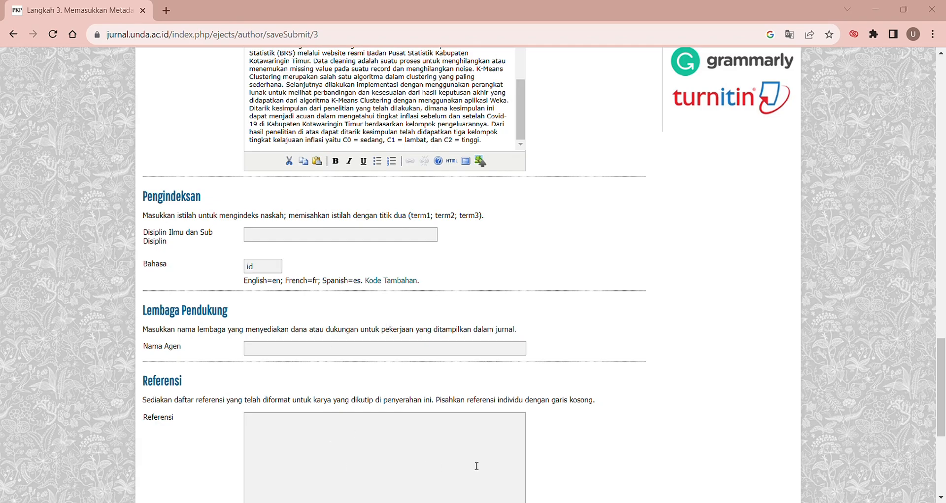
click(305, 237)
text(Clustering, Covid-19, Data Mining, Inflasi, K-Means)
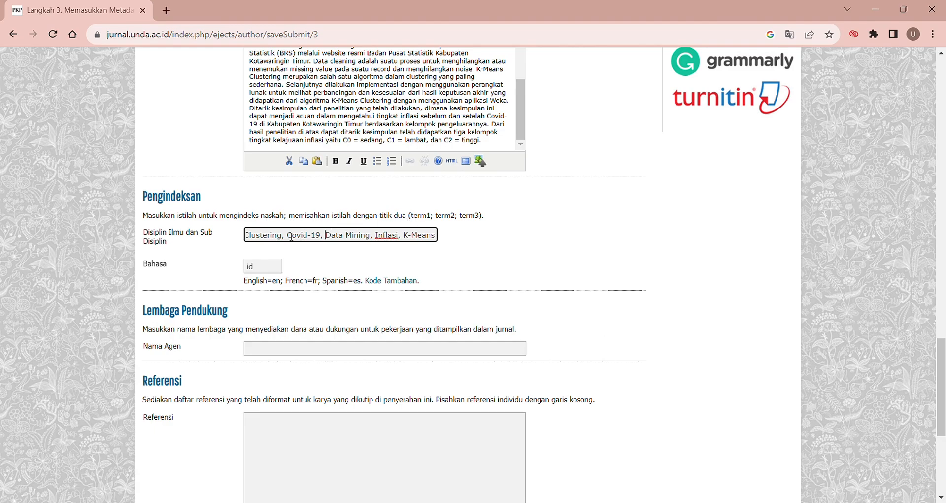
key(Left)
key(Left)
key(Delete)
text(;)
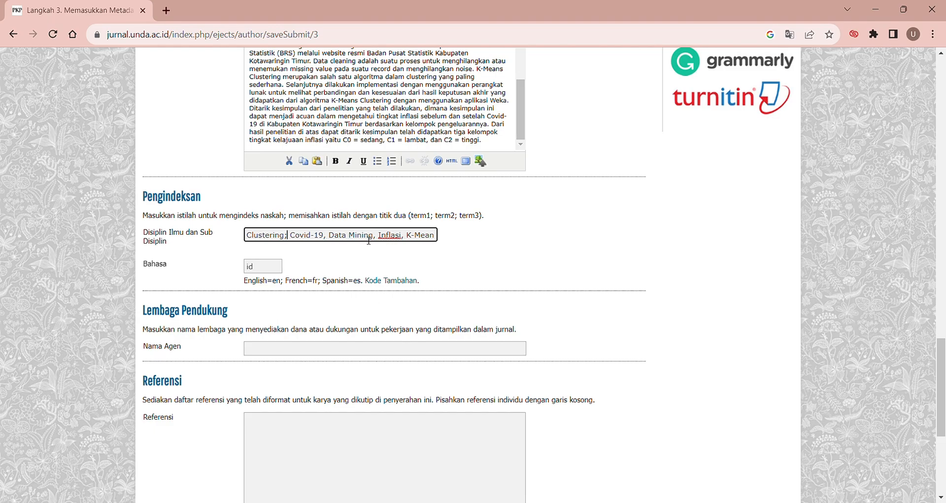
click(327, 239)
key(BackSpace)
text(;)
click(377, 240)
key(BackSpace)
click(403, 241)
key(BackSpace)
click(188, 275)
Paste references [1]–[7] into Referensi and save the metadata step.
scroll(188, 276, down, 2)
scroll(188, 276, down, 2)
scroll(191, 276, down, 2)
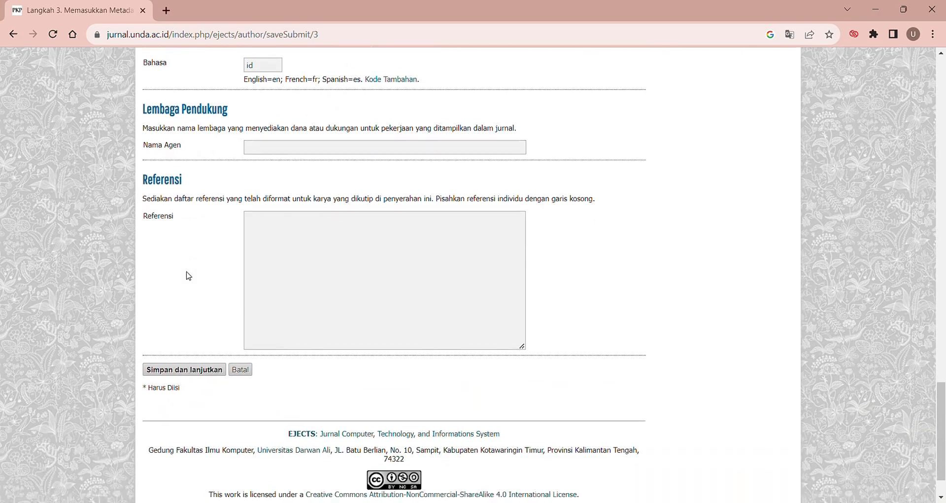
click(289, 238)
click(690, 502)
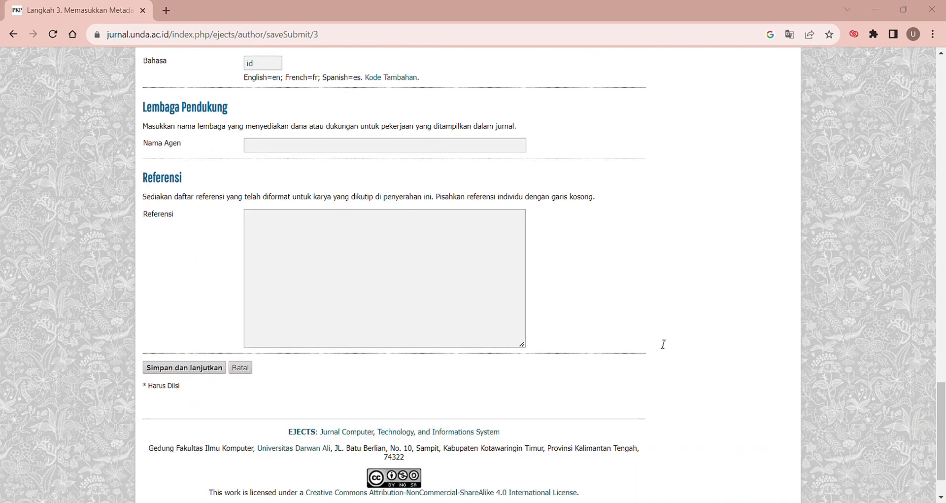
click(339, 285)
key(ctrl+v)
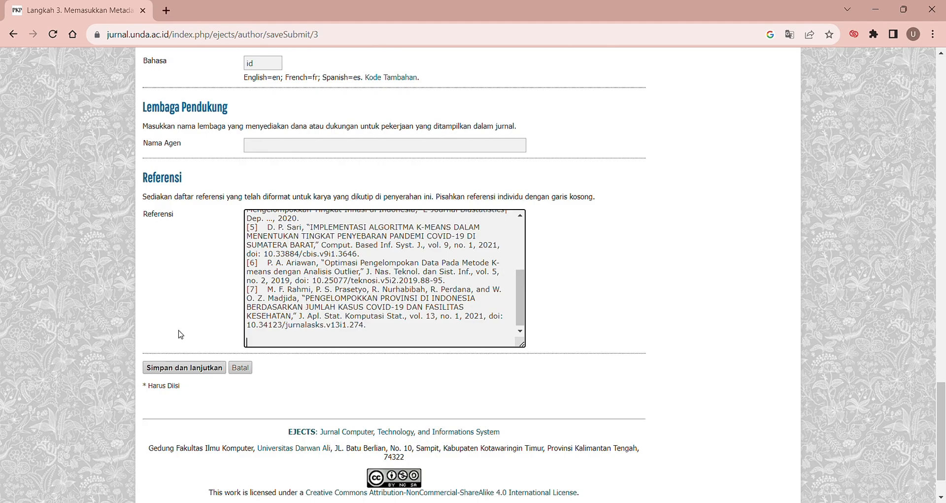
scroll(177, 331, up, 3)
scroll(210, 303, up, 1)
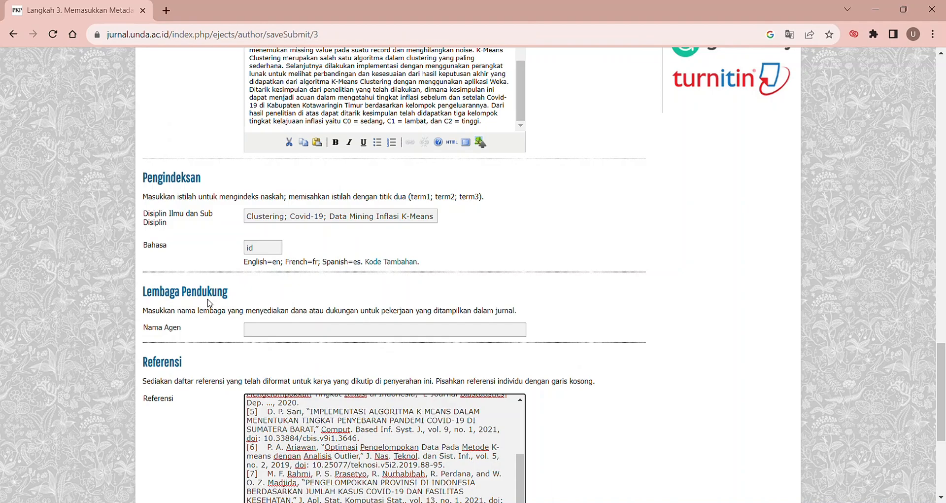
scroll(210, 303, down, 4)
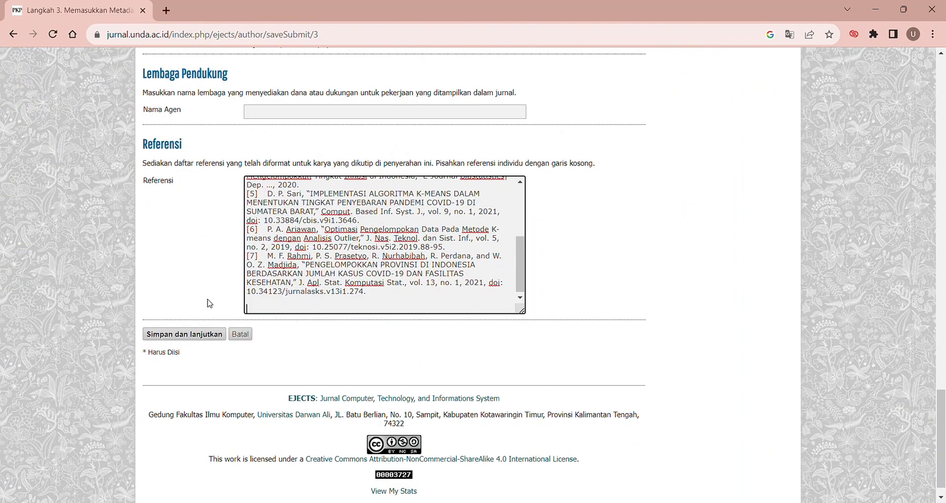
click(209, 334)
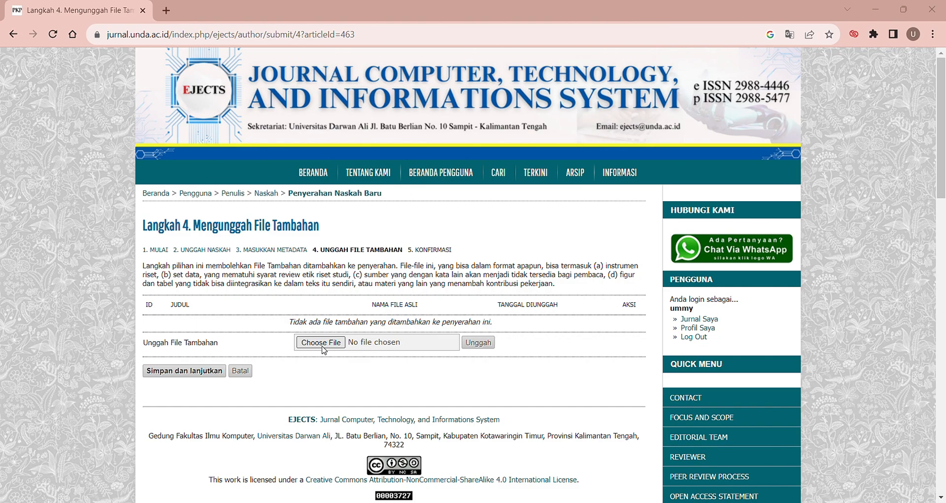
Select HASIL CEK PLAGIAT.pdf and upload it as a supplementary file.
click(383, 279)
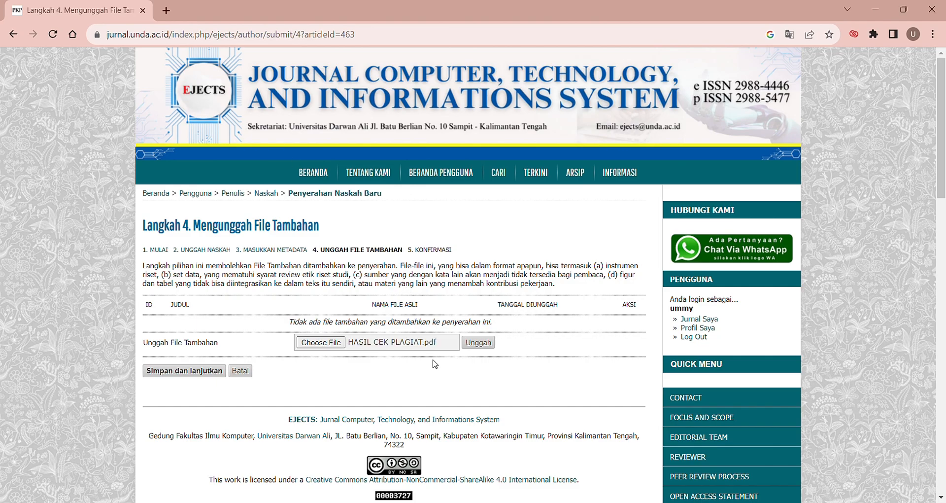
click(492, 349)
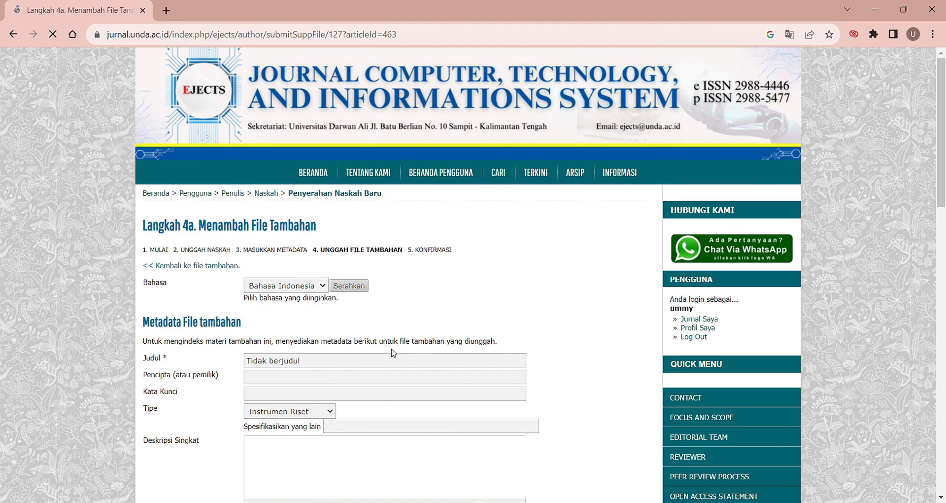
Replace the placeholder title Tidak berjudul with 'Hasil Cek Plagiat'.
scroll(327, 323, down, 1)
click(306, 300)
drag(305, 298, 246, 298)
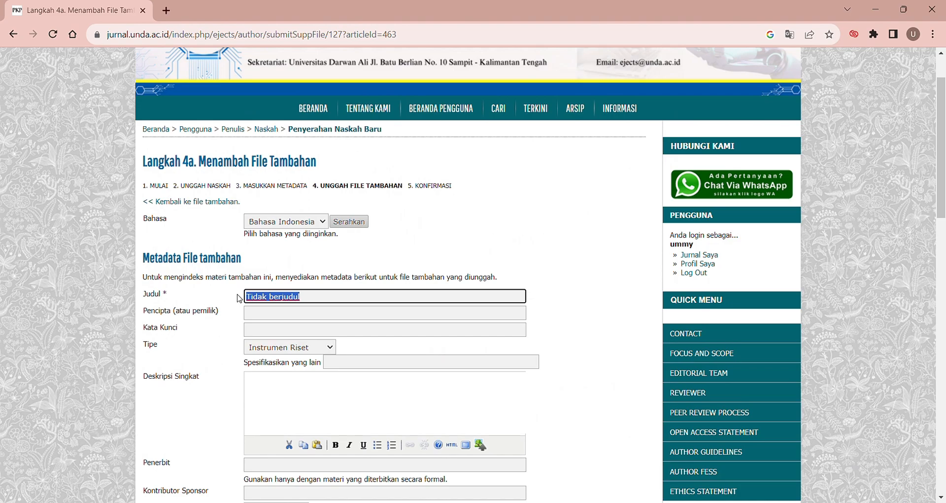
text(Hasil Cek )
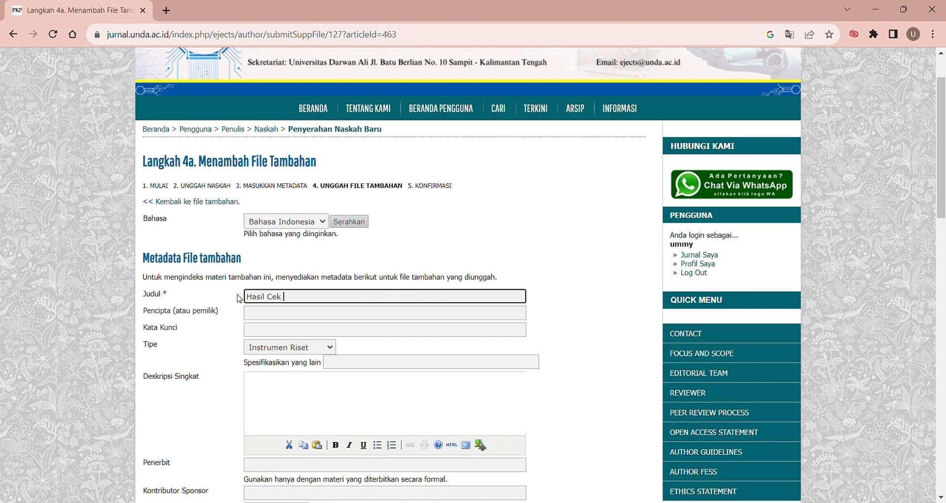
text(Plagiat)
Set the file type to Yang lain, share it with reviewers, and save the details.
scroll(238, 298, down, 1)
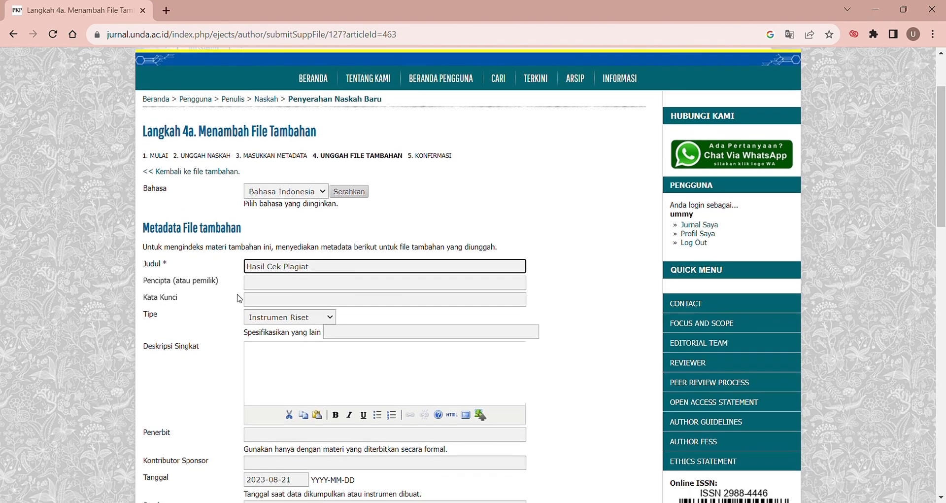
click(304, 276)
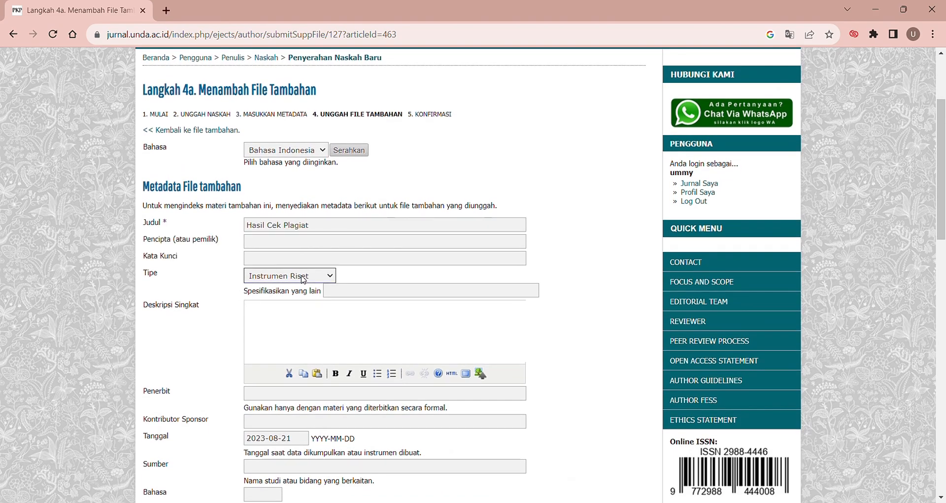
click(282, 351)
scroll(283, 354, down, 1)
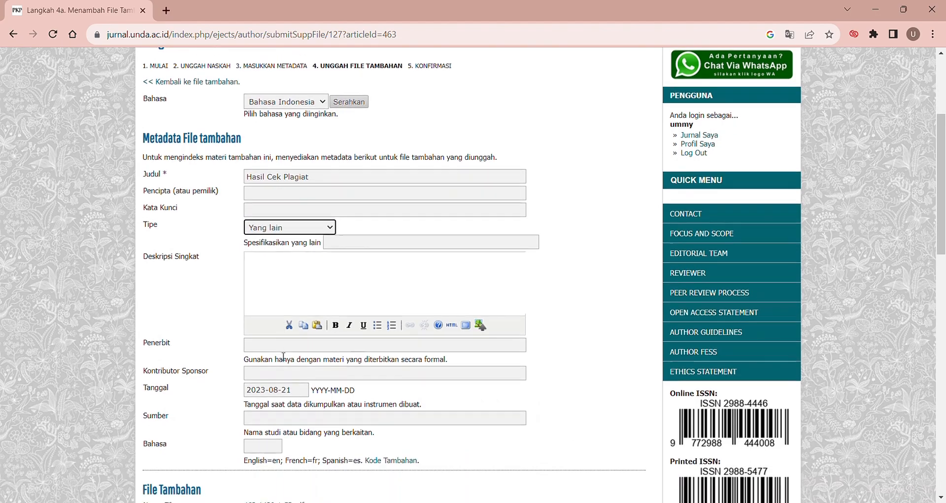
scroll(284, 356, down, 1)
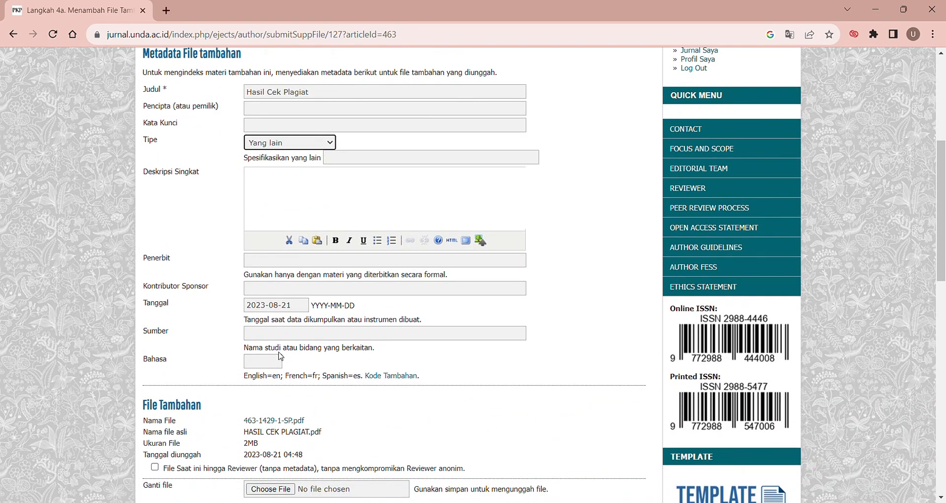
scroll(281, 355, down, 2)
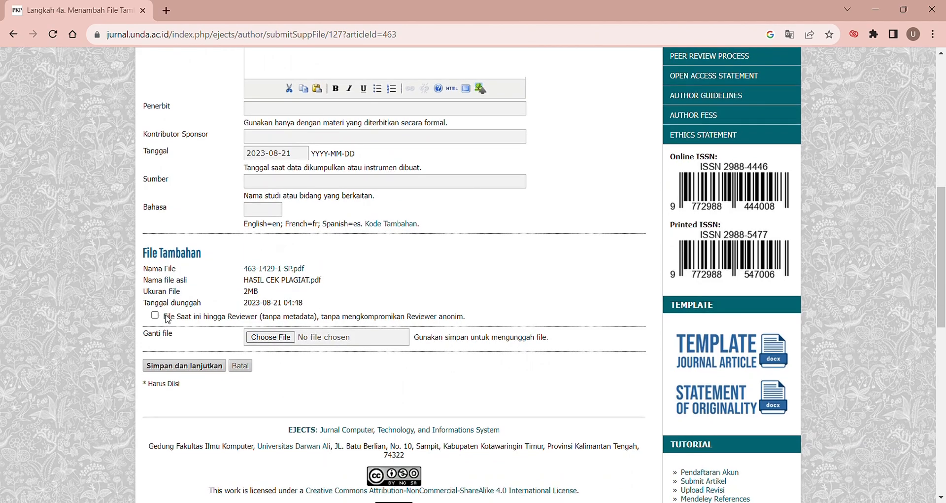
click(153, 316)
click(208, 374)
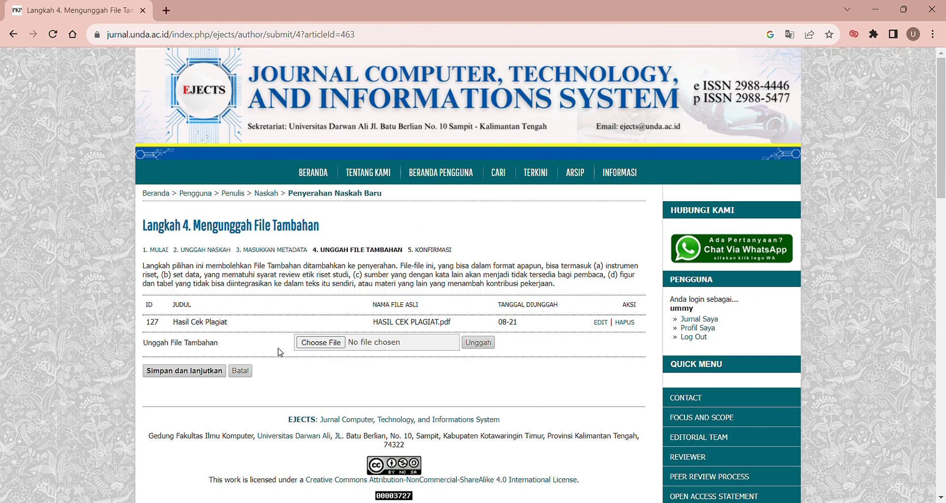
Save the metadata, advance to Step 5 confirmation, and finish the manuscript submission.
click(201, 377)
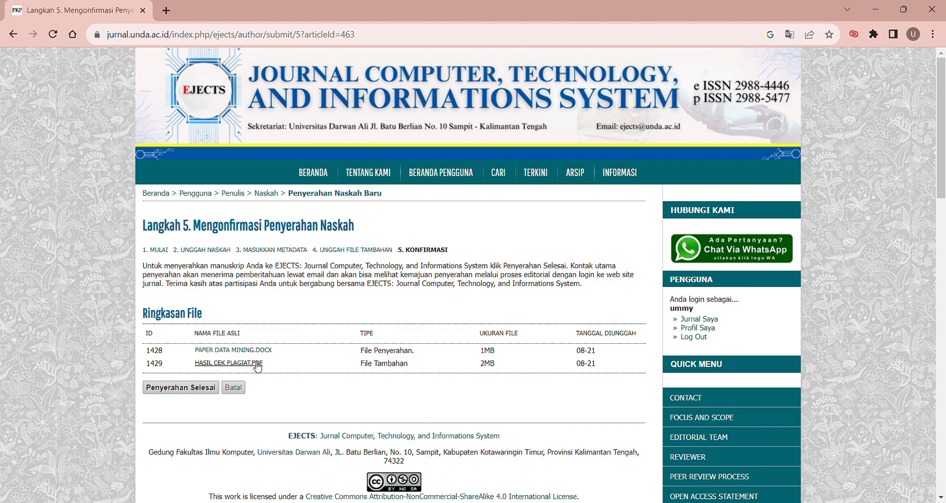
click(203, 396)
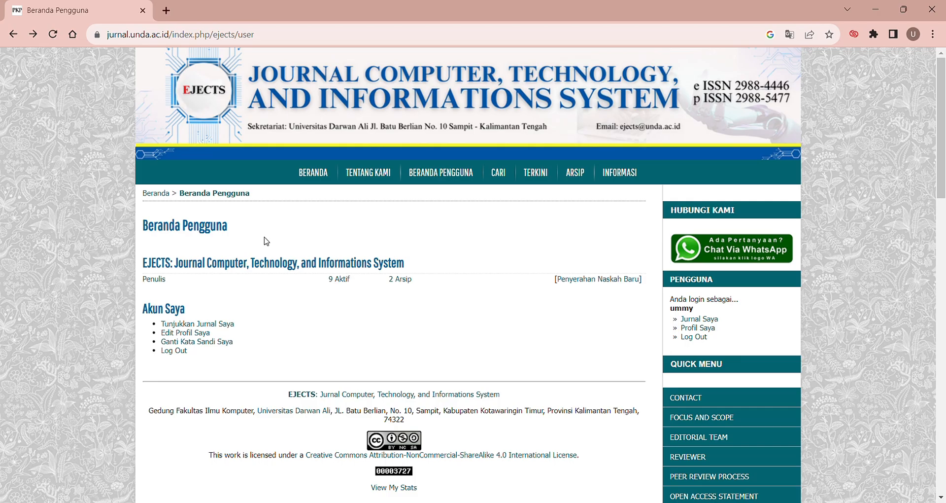
View the 9 active submissions and locate submission 463 marked Menunggu Penugasan.
click(345, 284)
scroll(306, 318, down, 4)
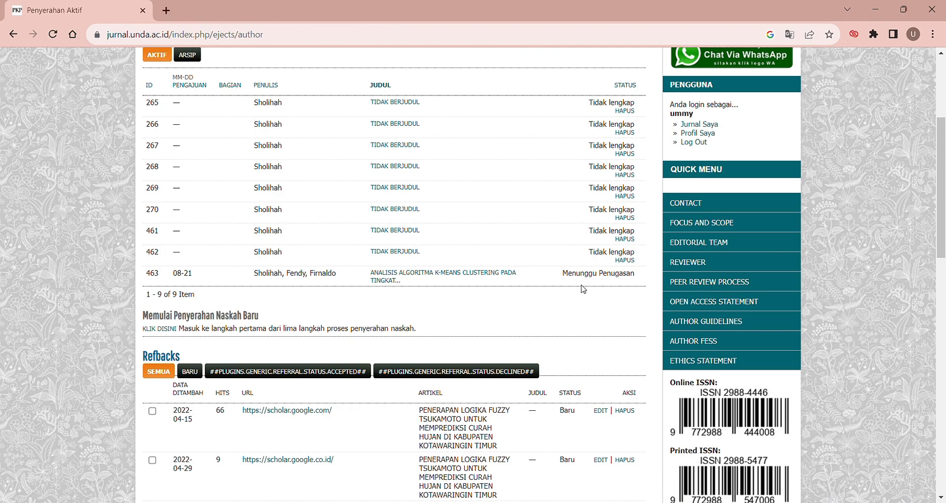
scroll(570, 309, down, 1)
scroll(570, 309, up, 1)
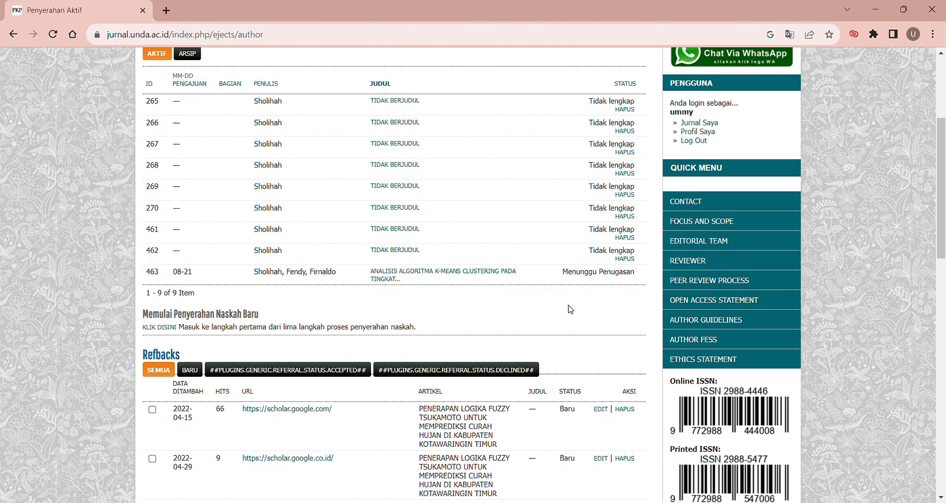